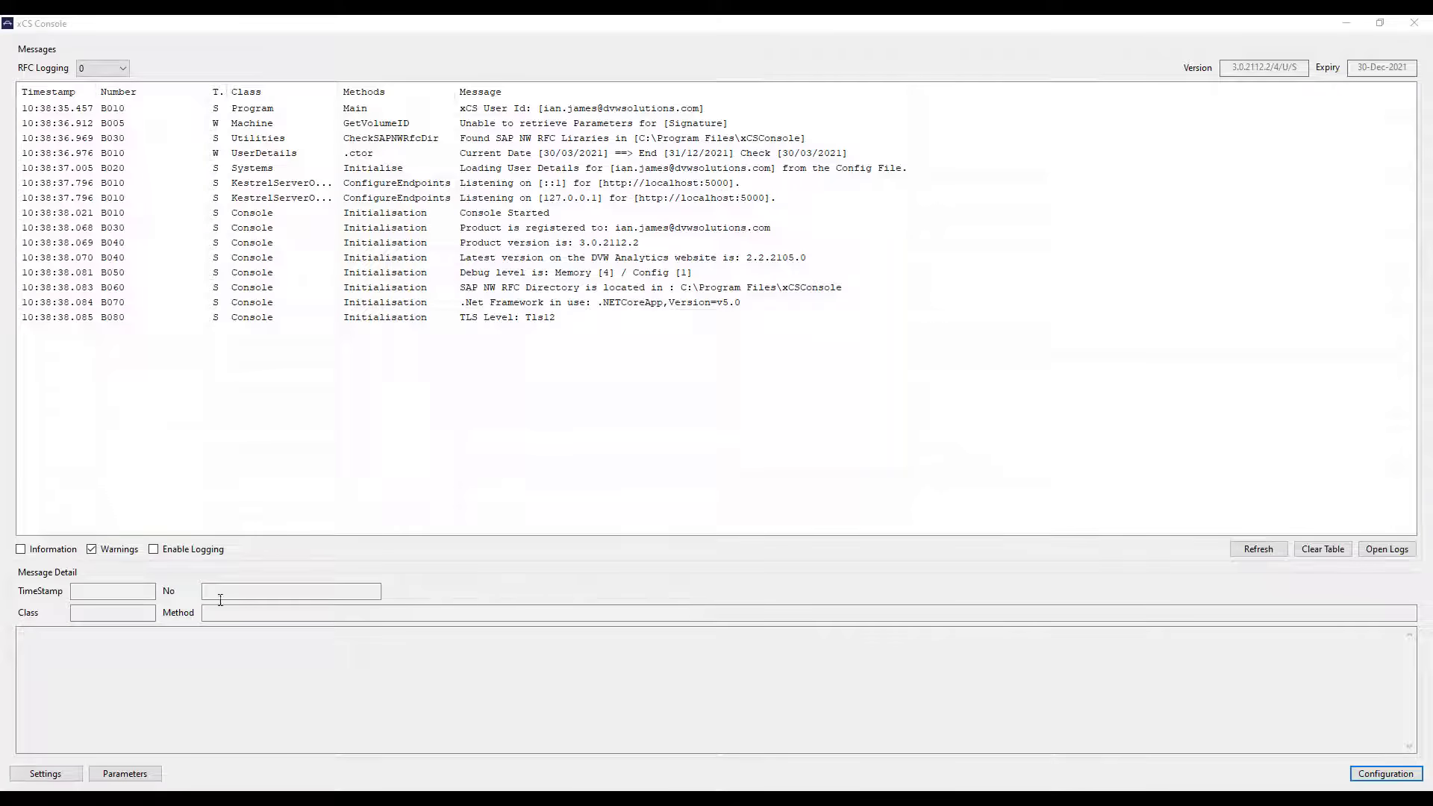
Step: View the DVW Demo SAP S/4HANA system's parameters, then close the System Parameters Maintenance window
left_click(124, 774)
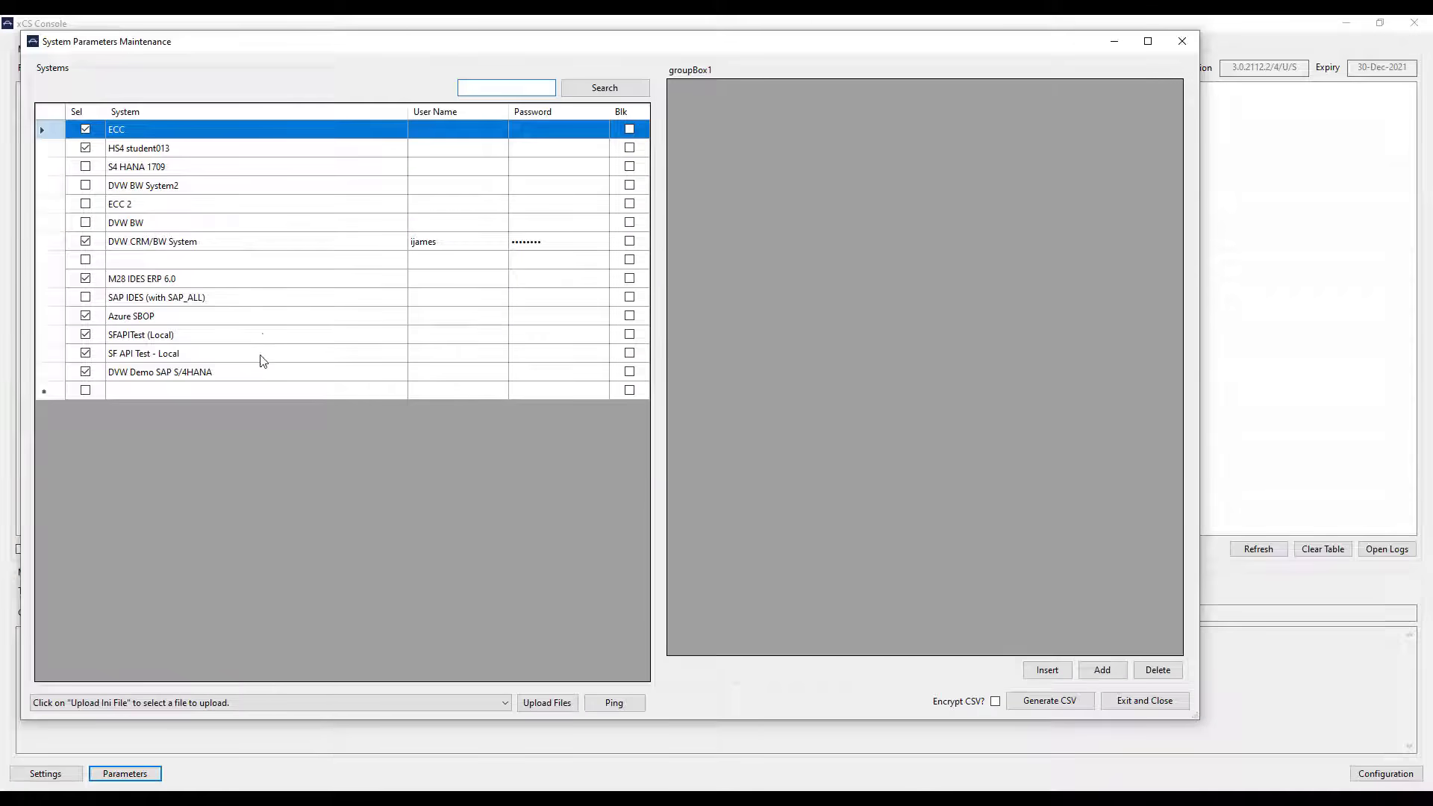
left_click(262, 373)
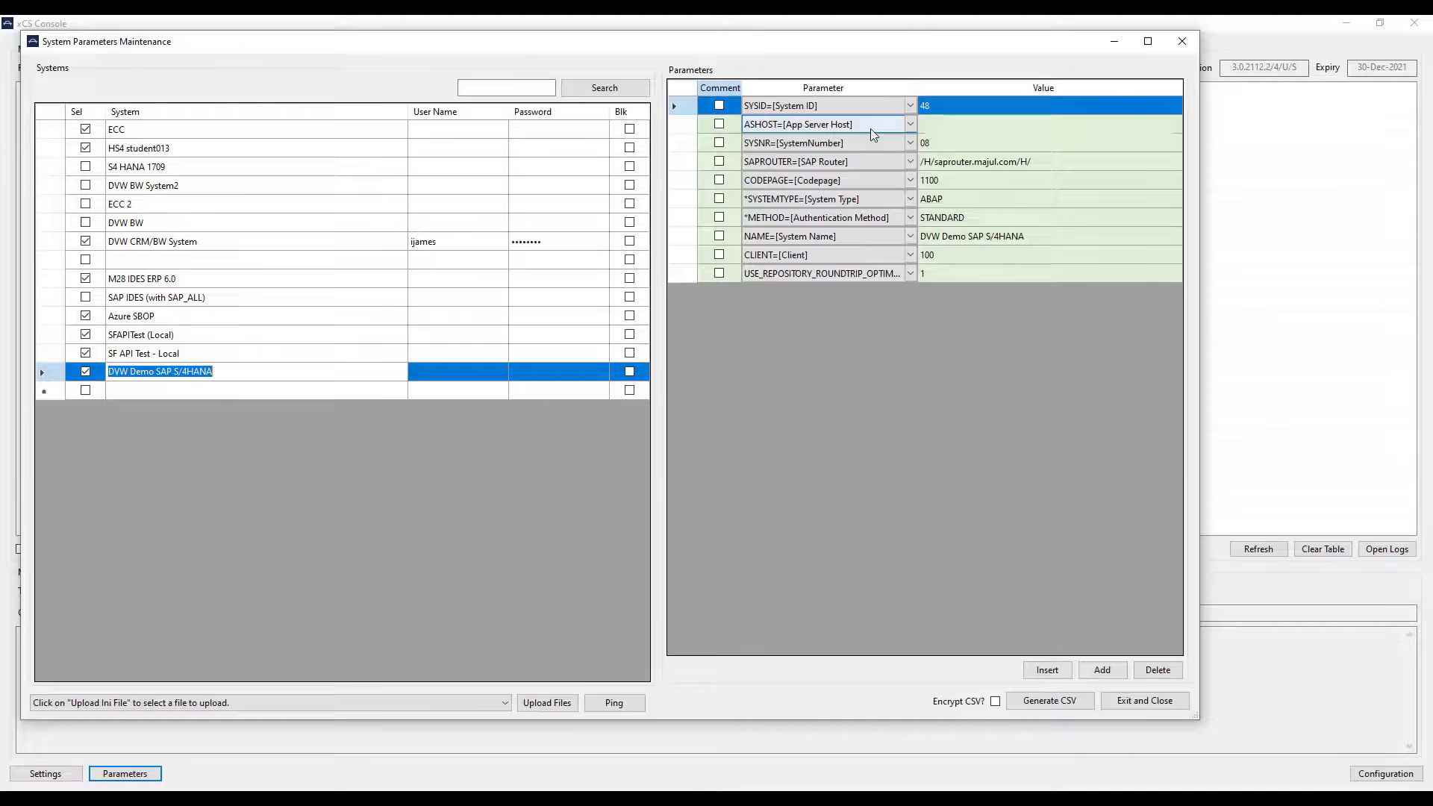
left_click(1145, 700)
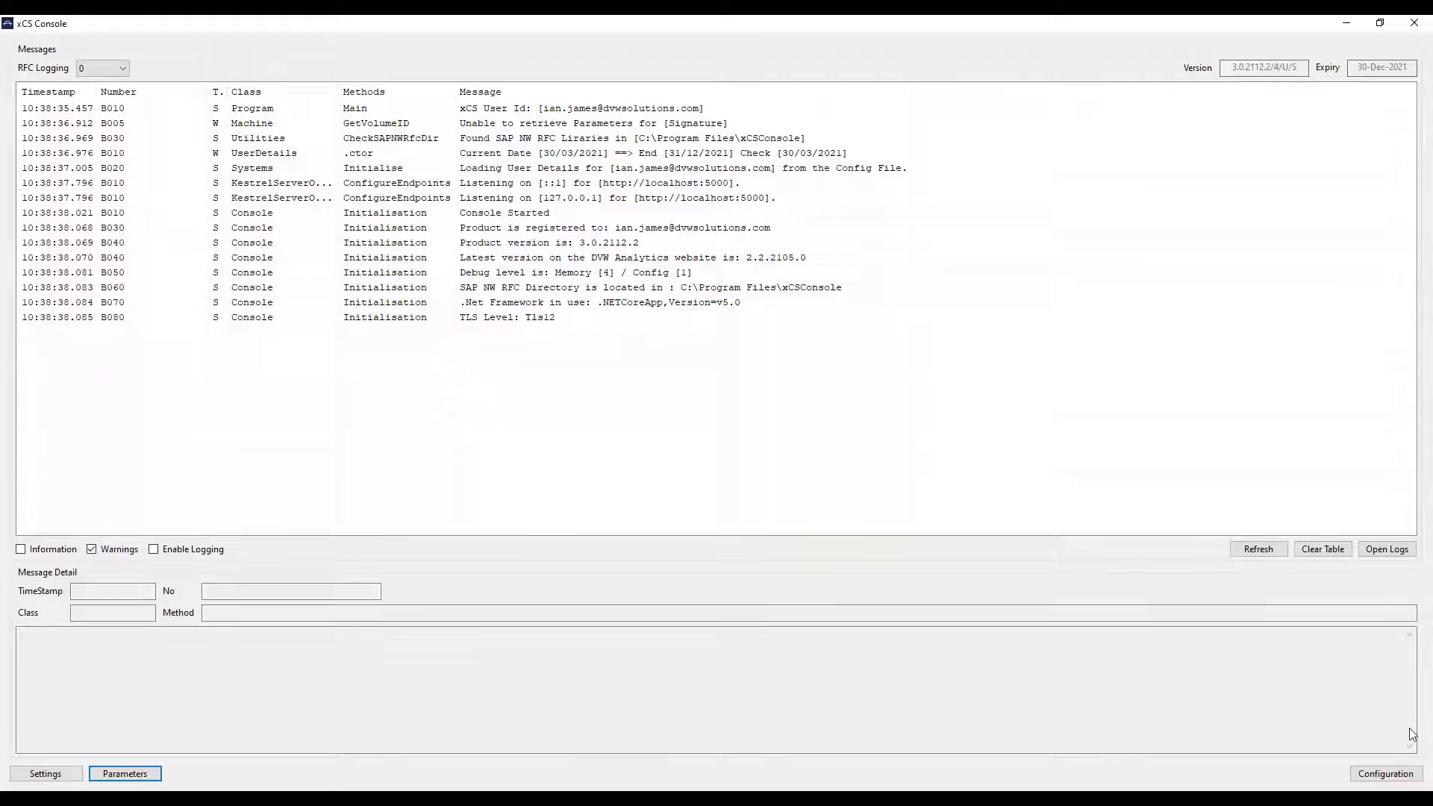
Step: In Configuration Control, choose SAP Table as the SAP tool and name the file TableExtract104
left_click(1389, 777)
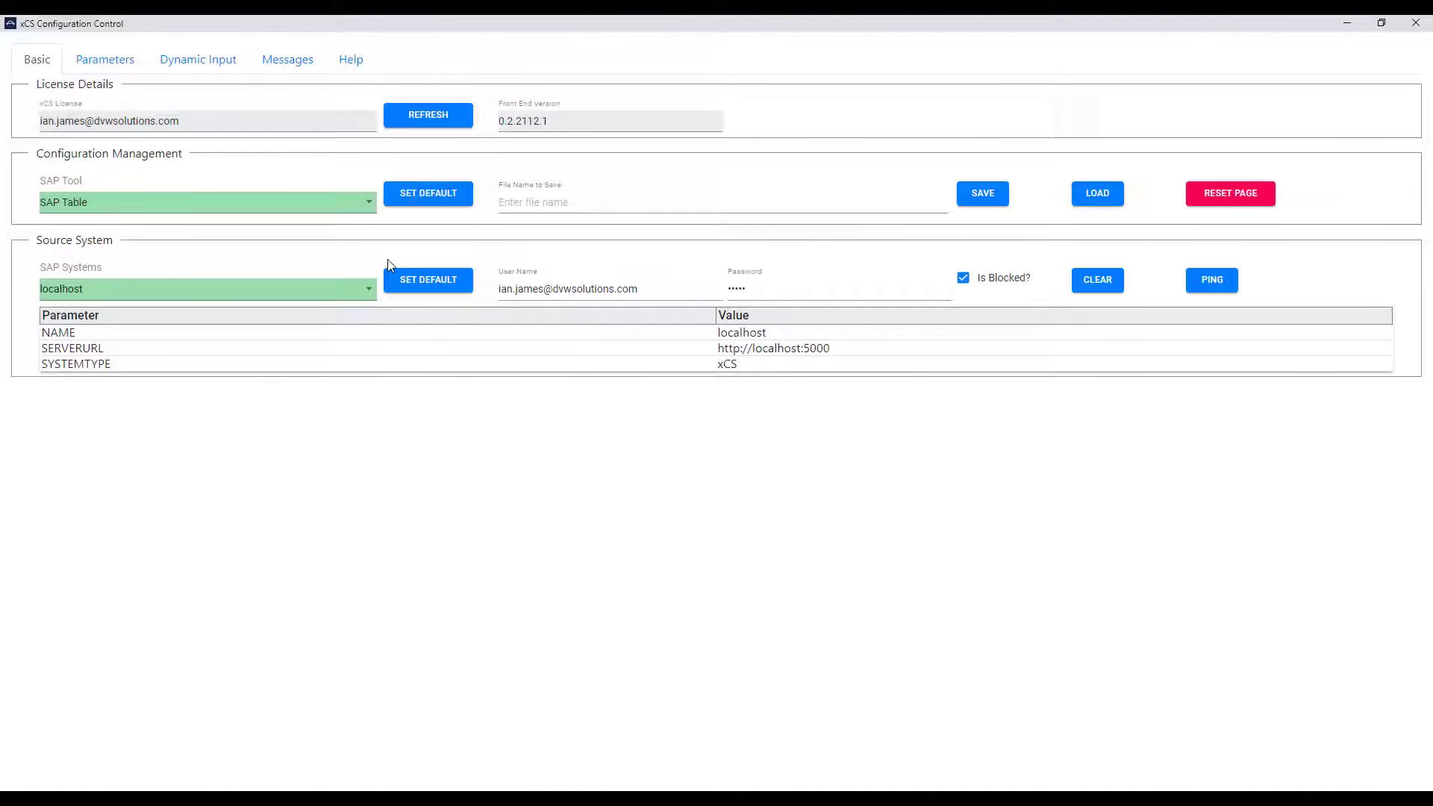
left_click(371, 205)
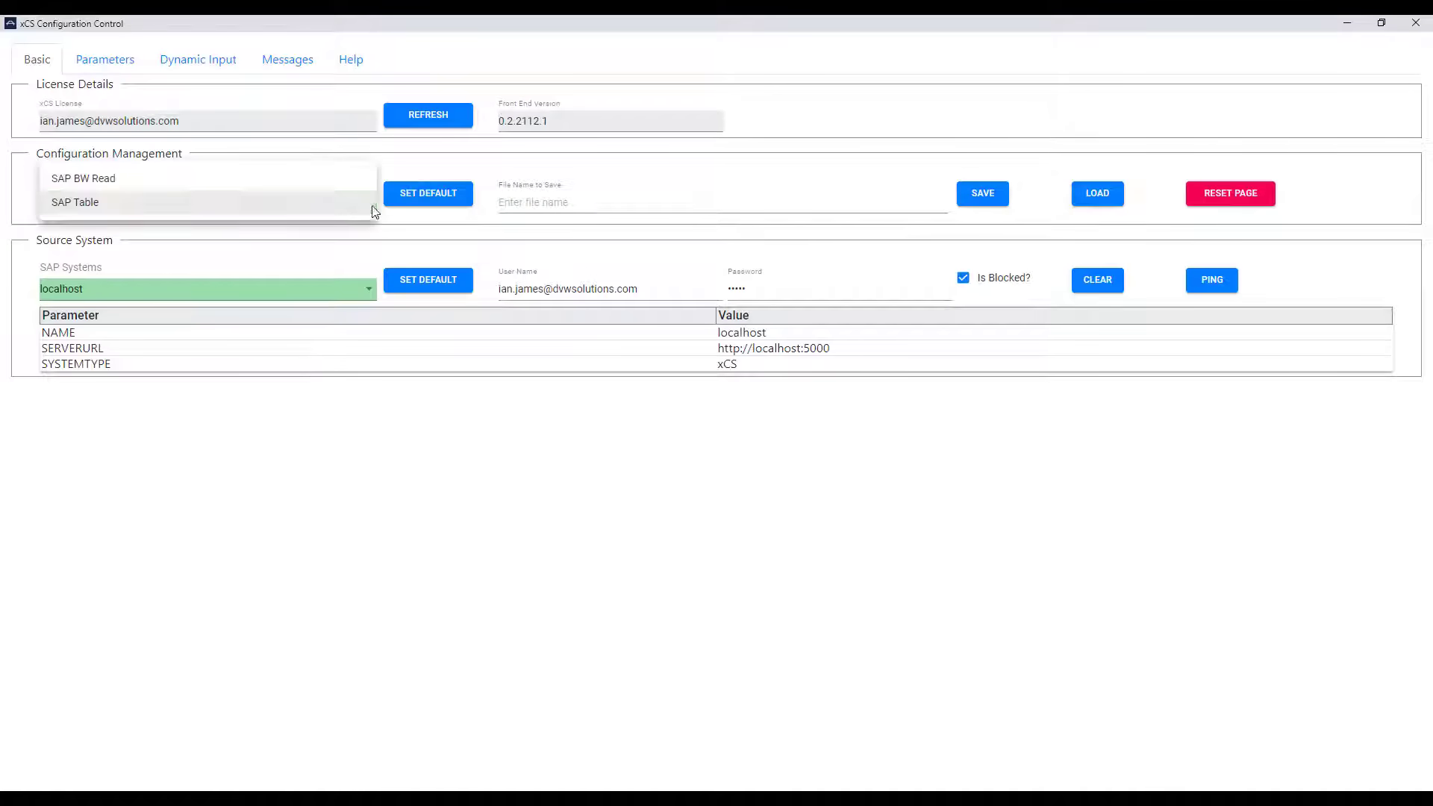
left_click(313, 202)
left_click(515, 202)
type("TableExtract")
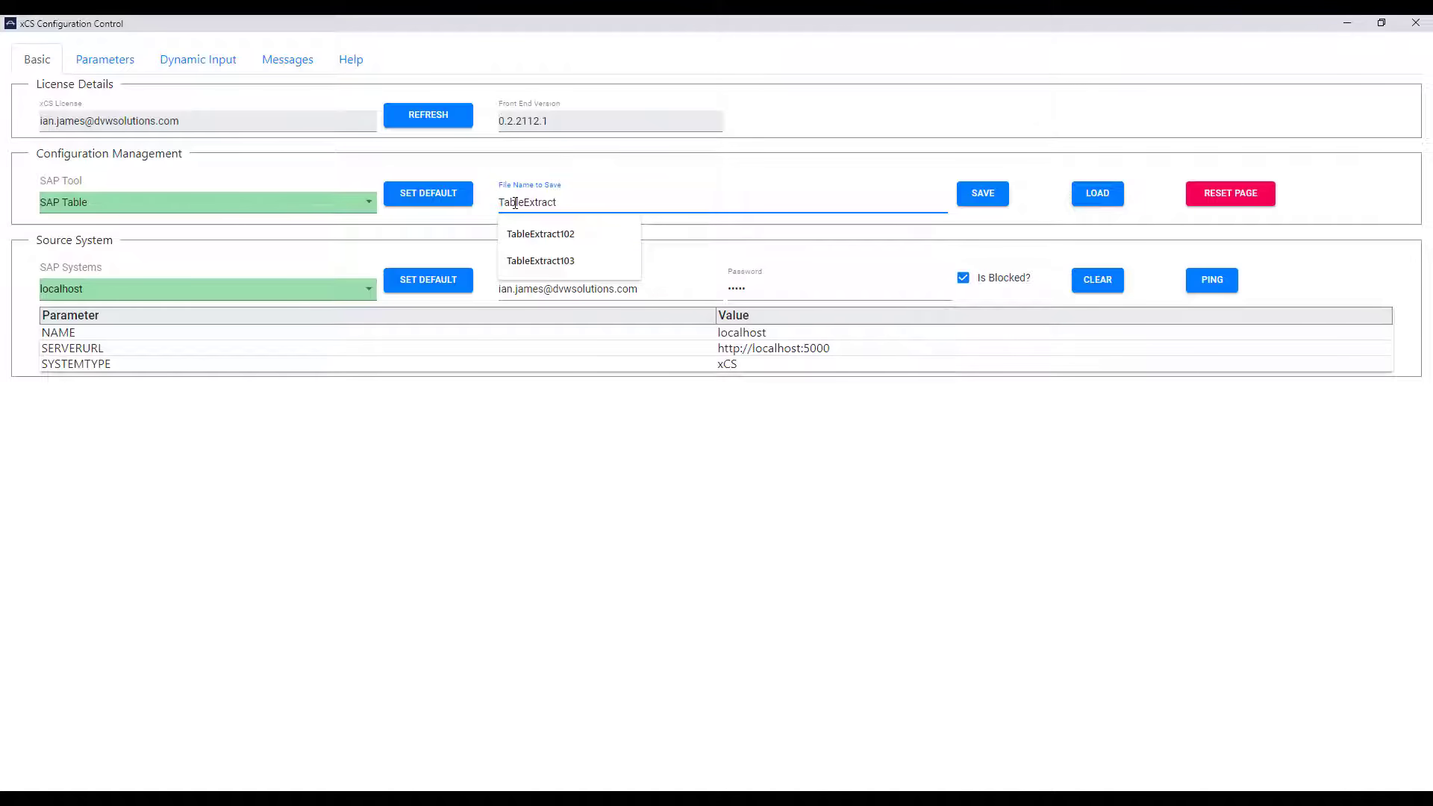
type("104")
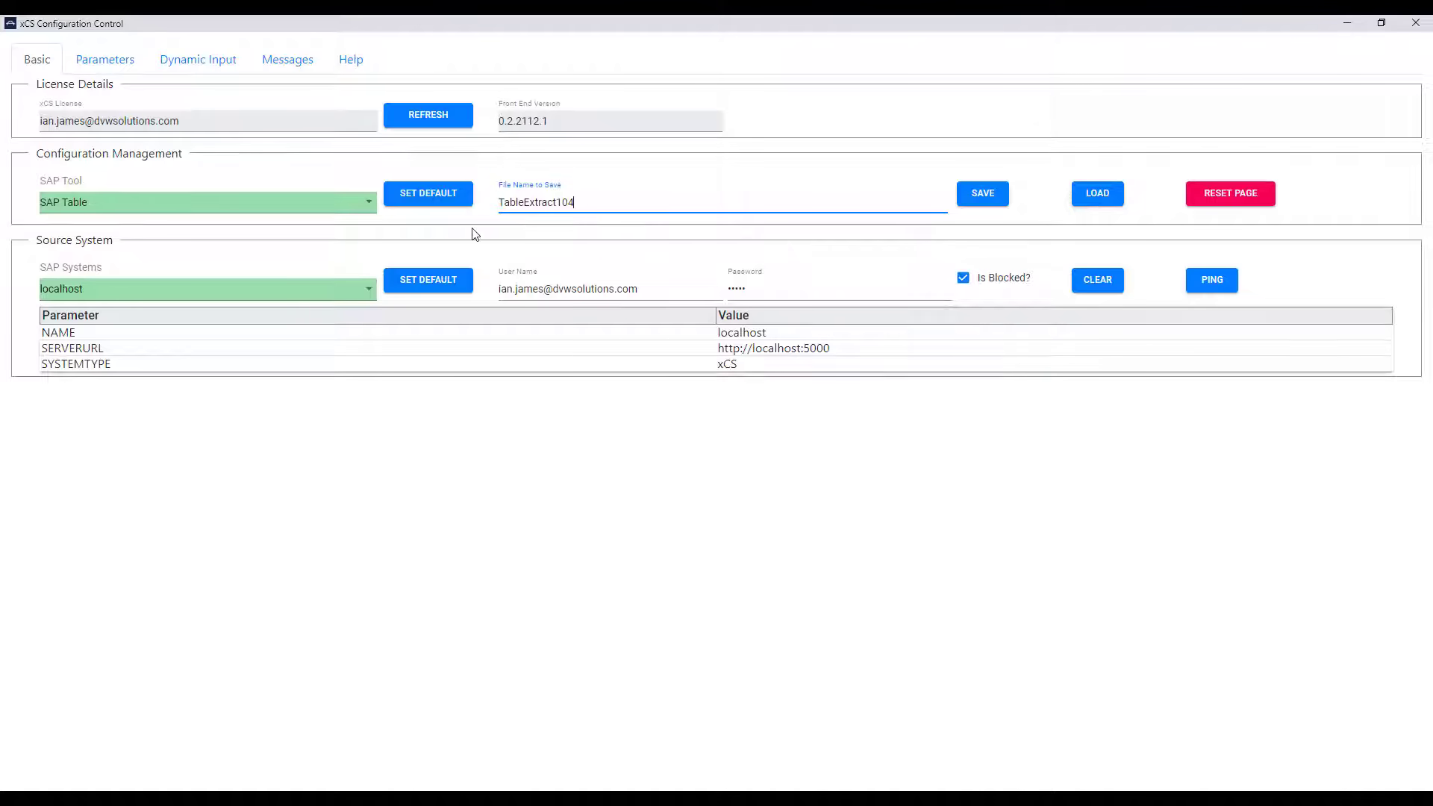
Step: Set SAP ECC EHP8 IDES as source system, ping it successfully, and show the Parameters page
left_click(369, 285)
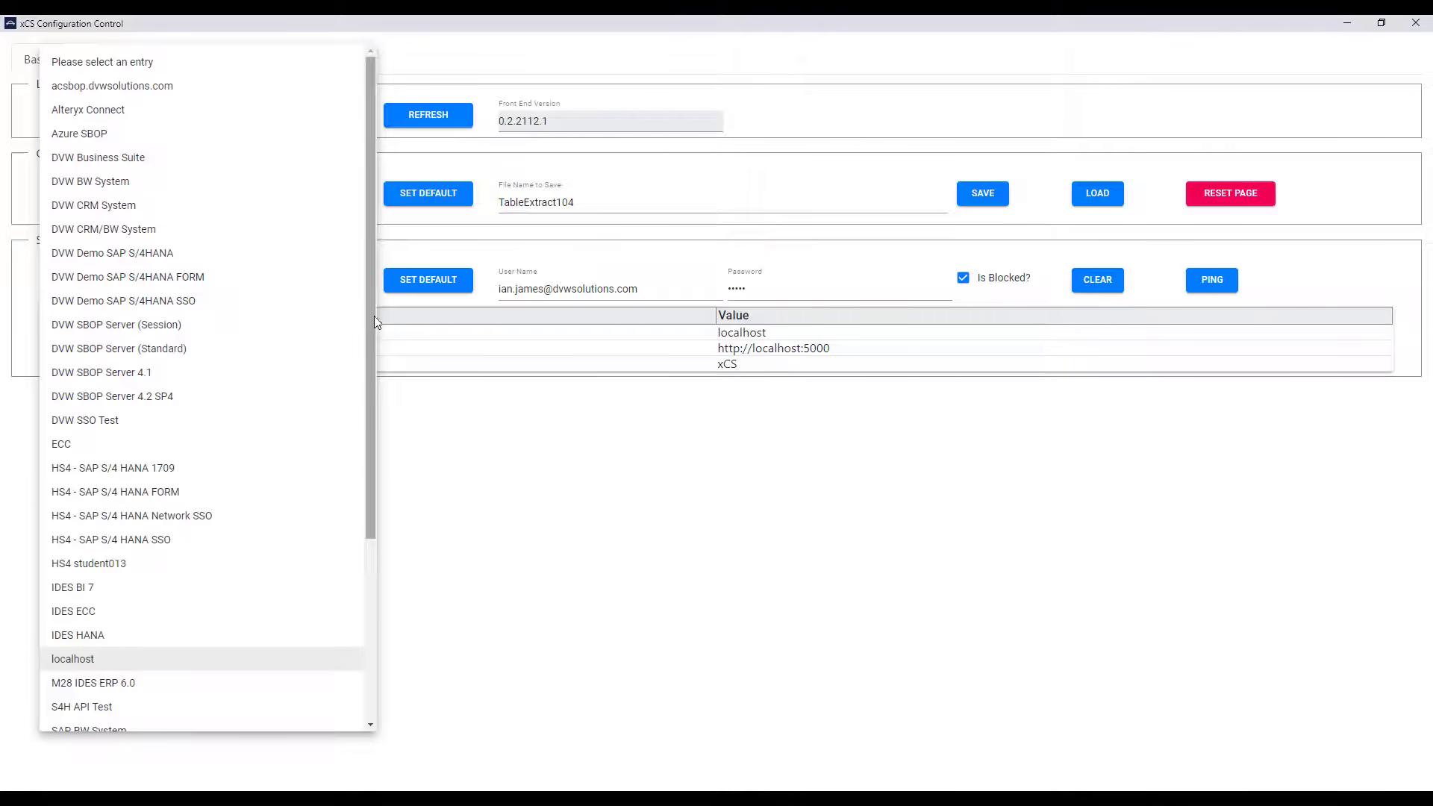
left_click_drag(372, 324, 387, 566)
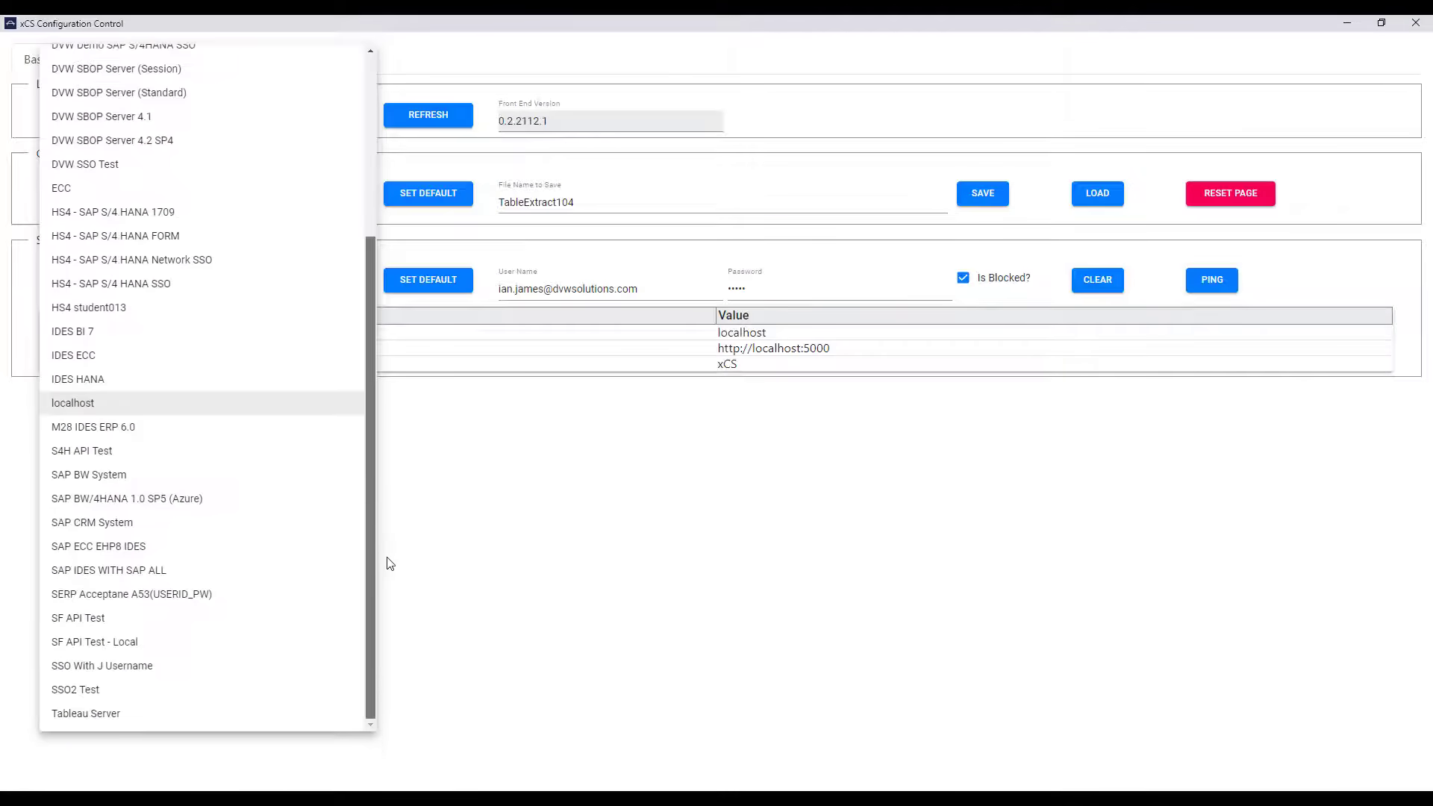
left_click(275, 547)
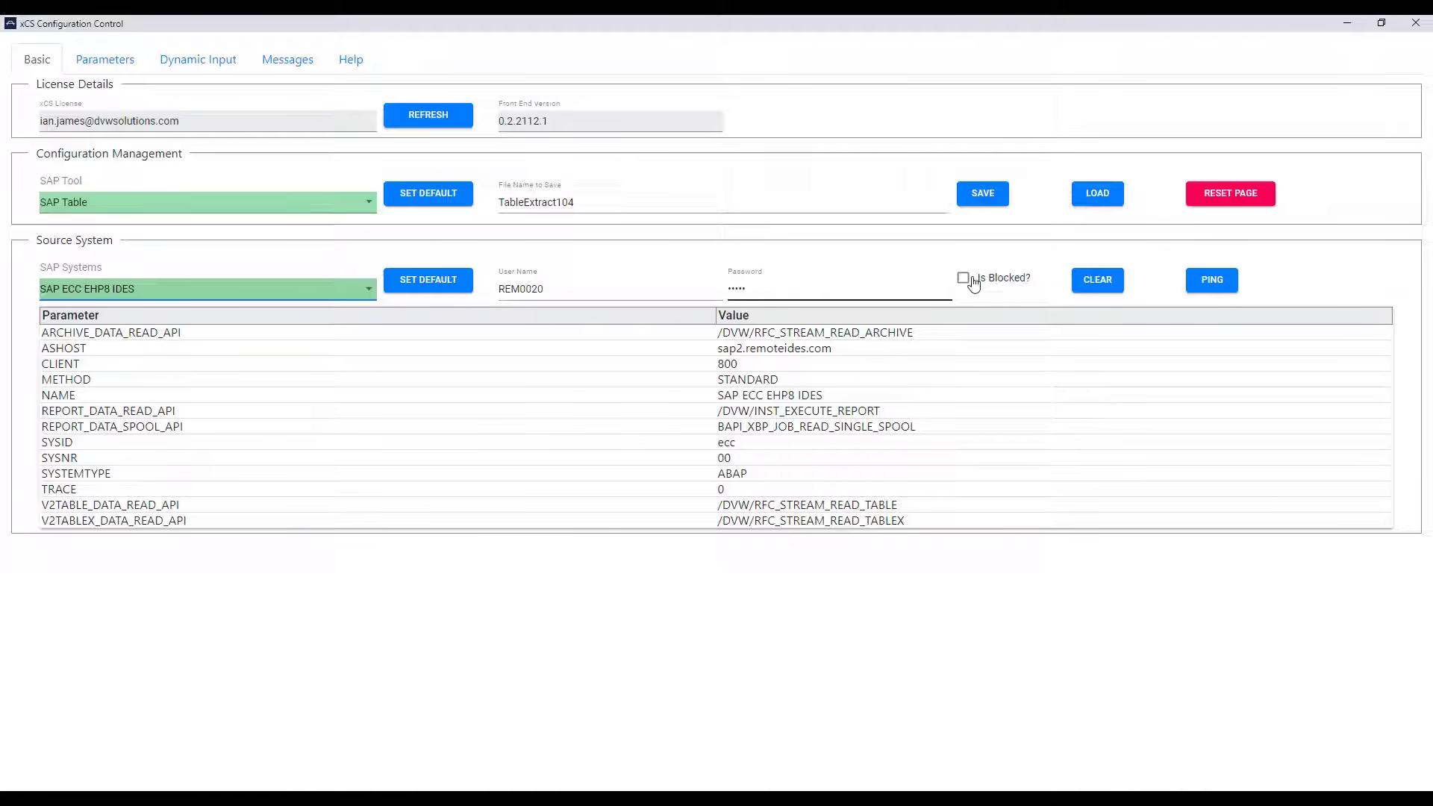
left_click(1207, 281)
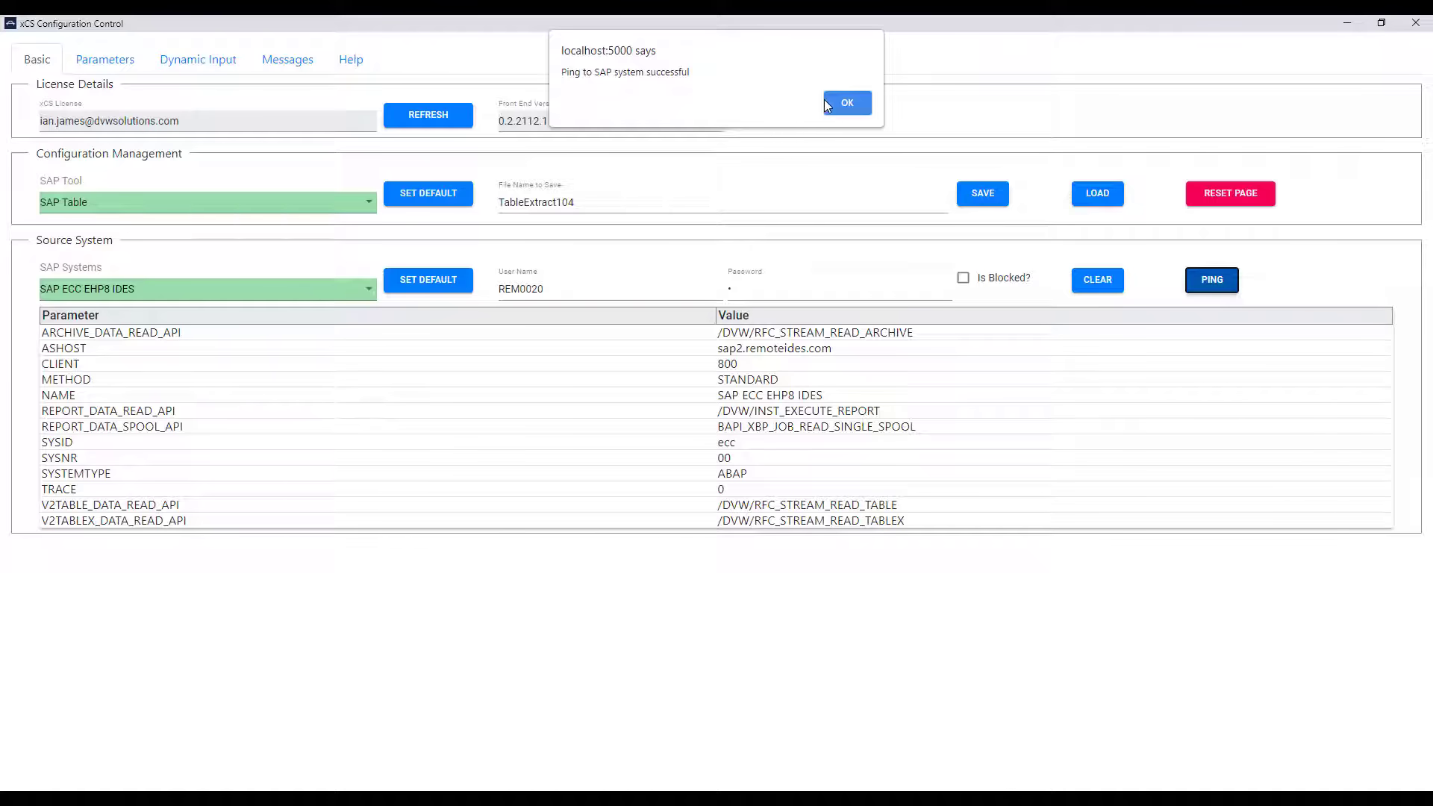
left_click(849, 100)
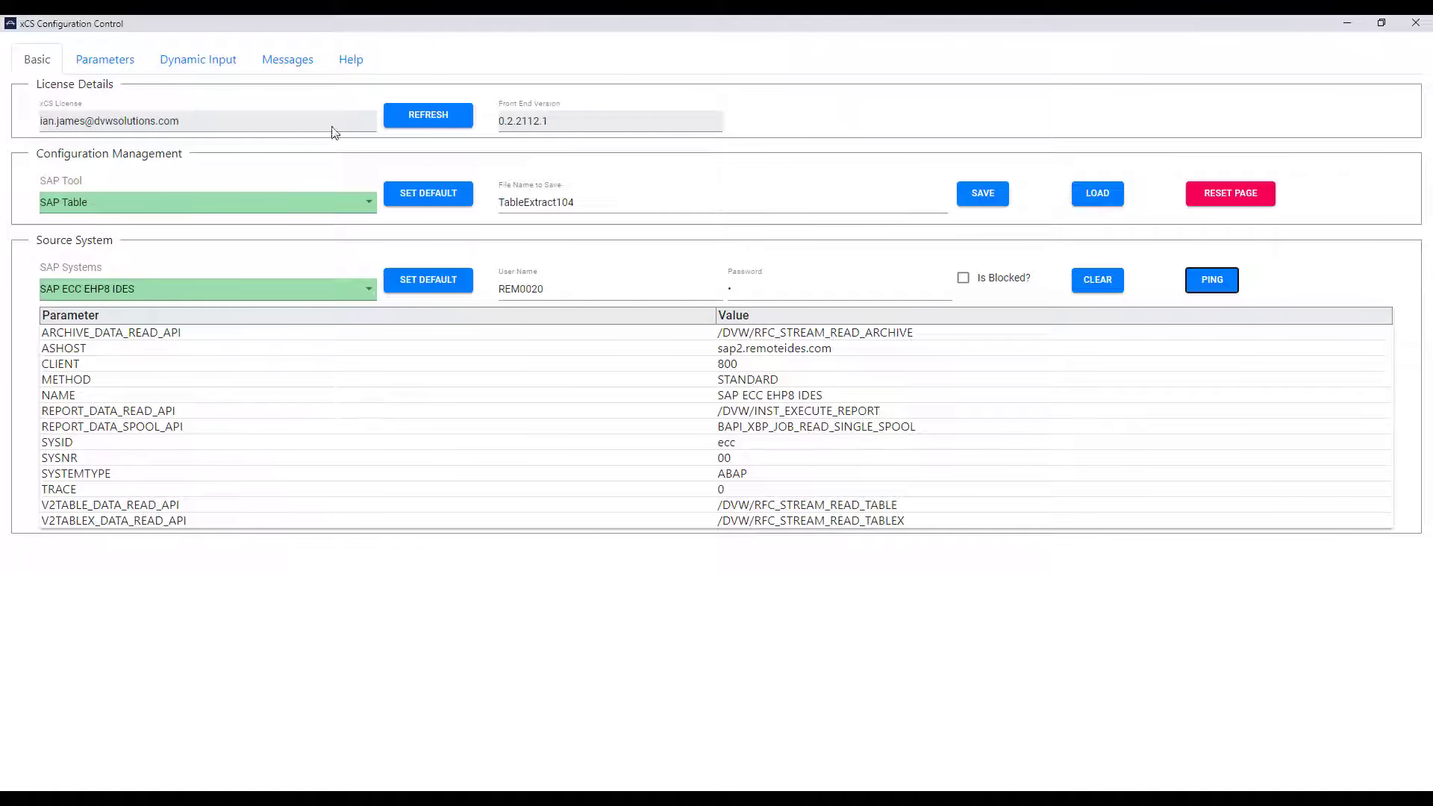
left_click(122, 65)
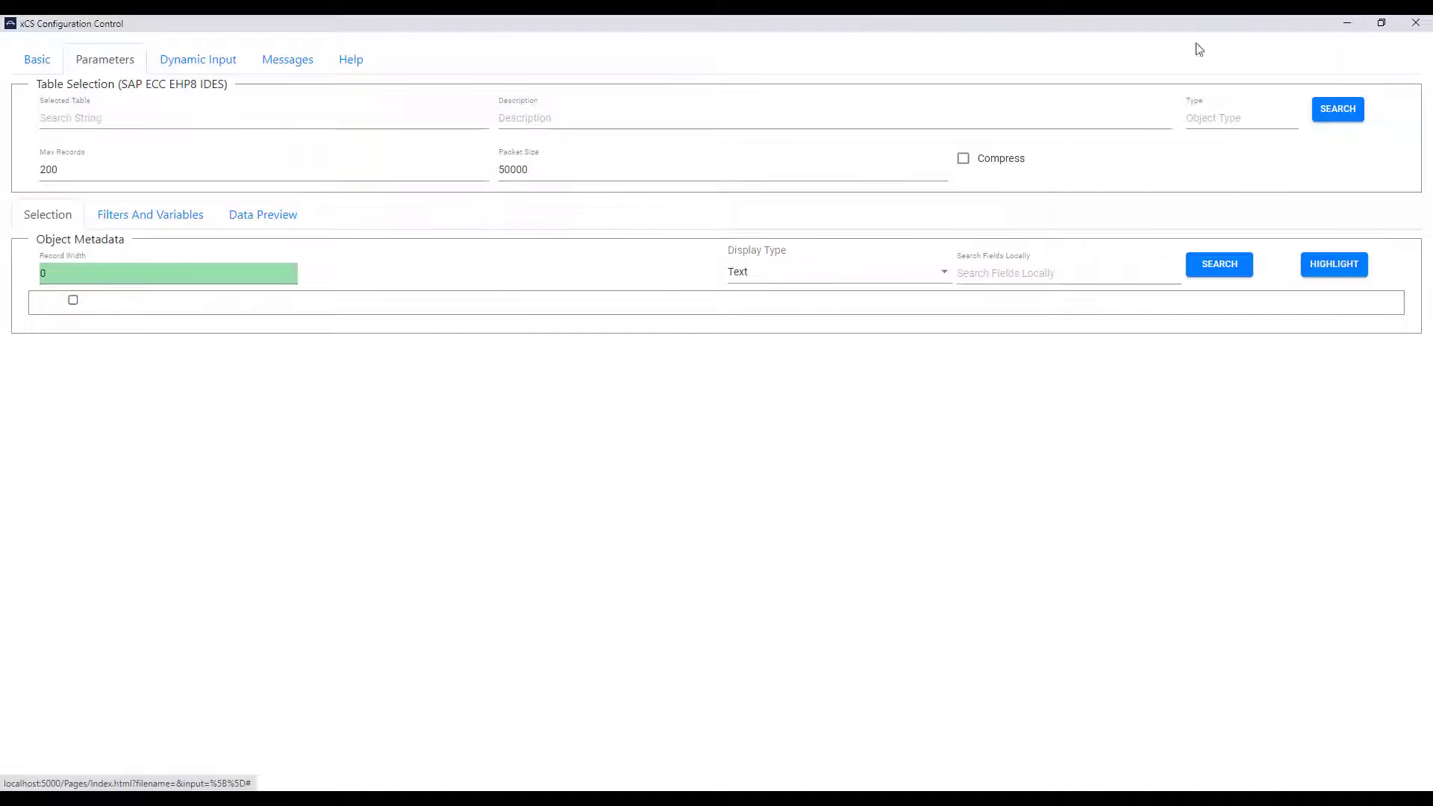
Step: Search for BKPF and select it (Accounting Document Header, TRANSP) as the extraction table
left_click(1324, 111)
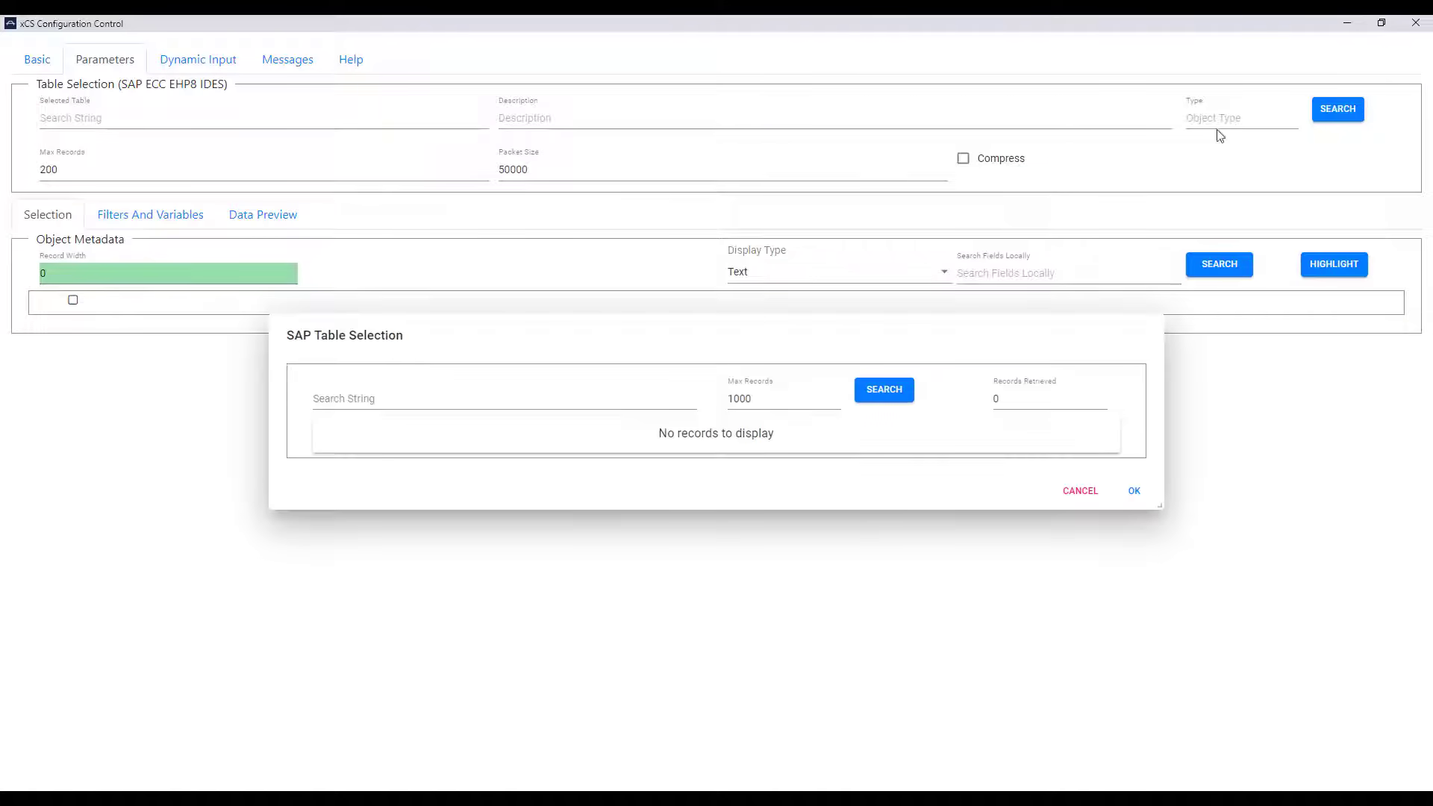
left_click(594, 395)
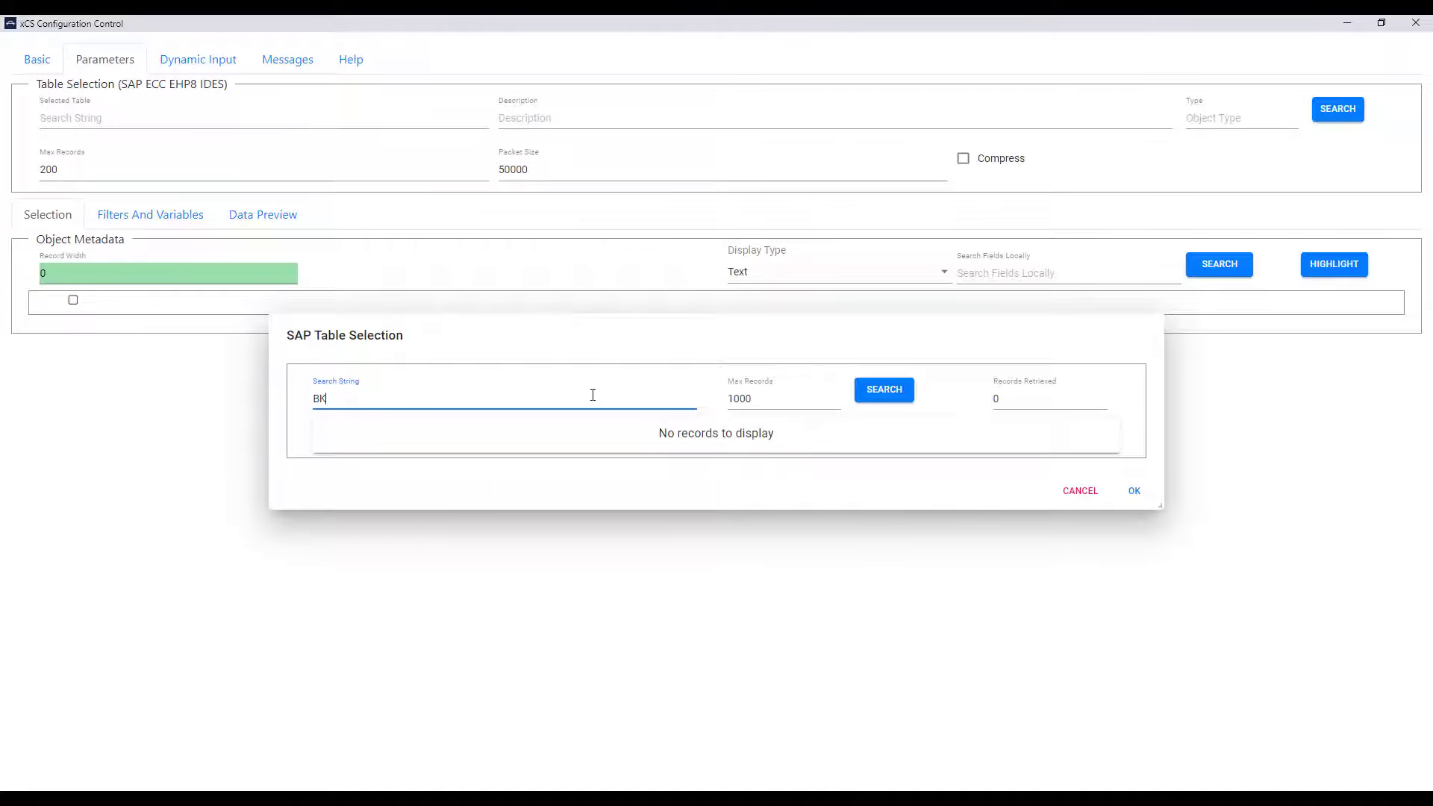
left_click(878, 386)
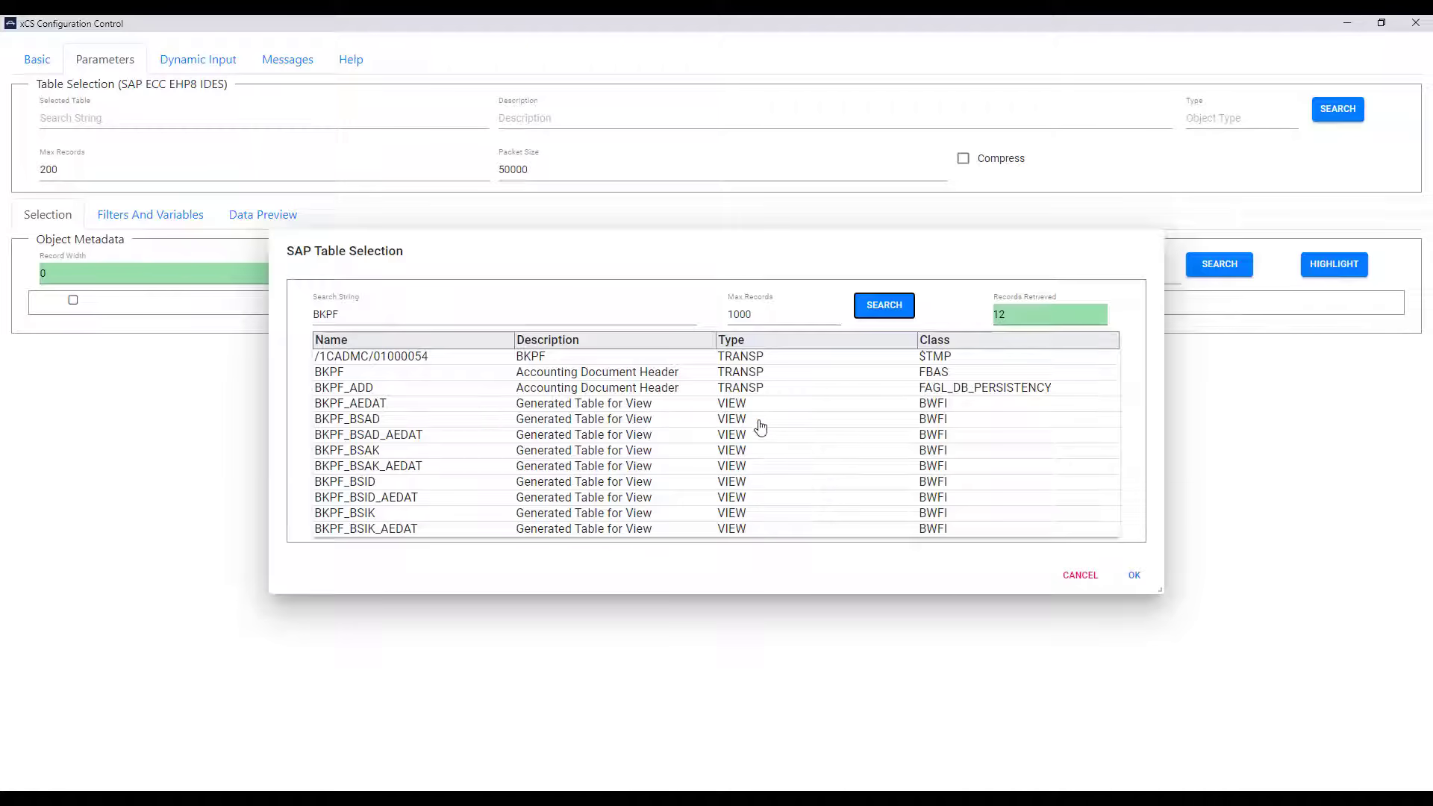
left_click(395, 378)
left_click(1131, 577)
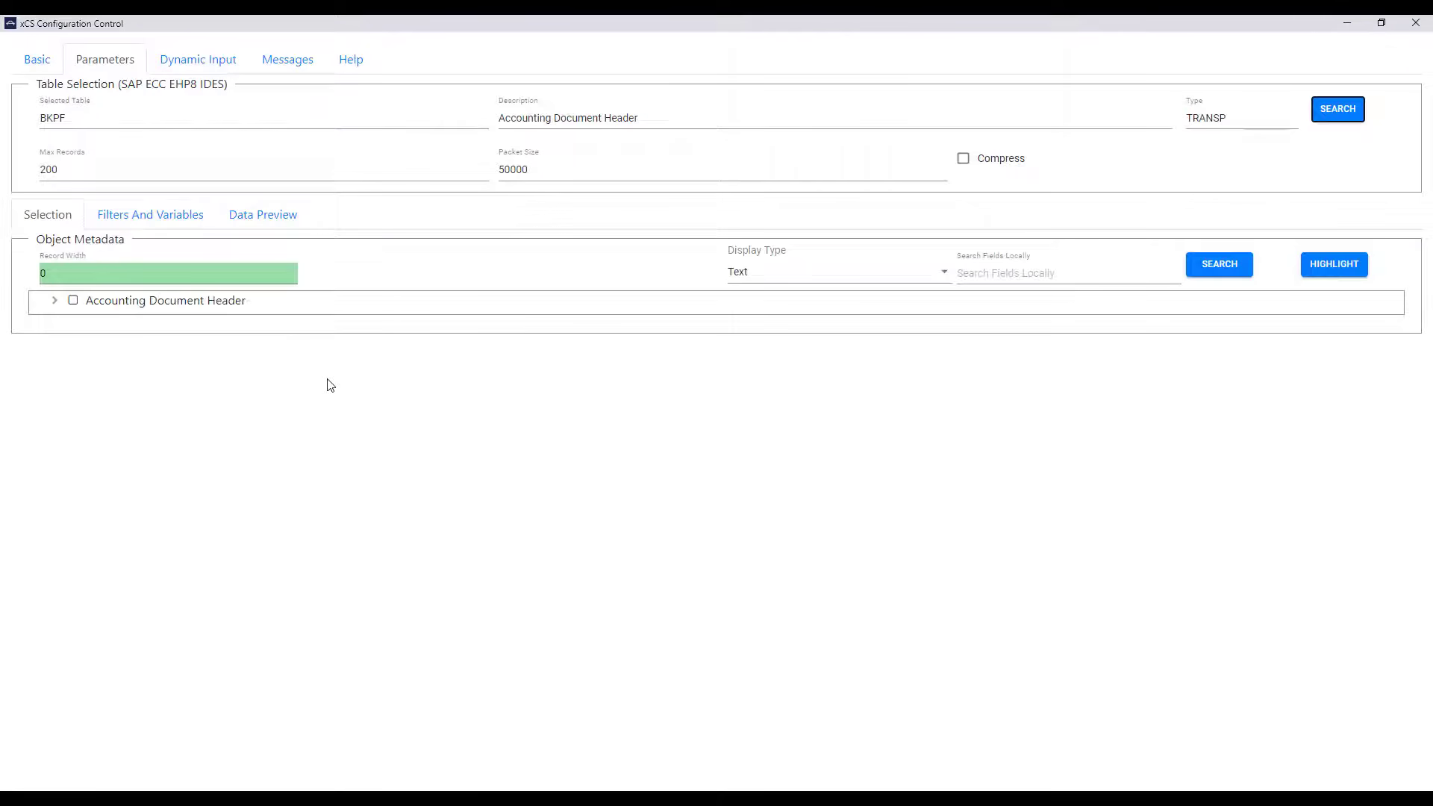
Step: Expand the BKPF field tree and tick Company Code, Accounting Document Number and Fiscal Year
left_click(52, 302)
left_click(91, 339)
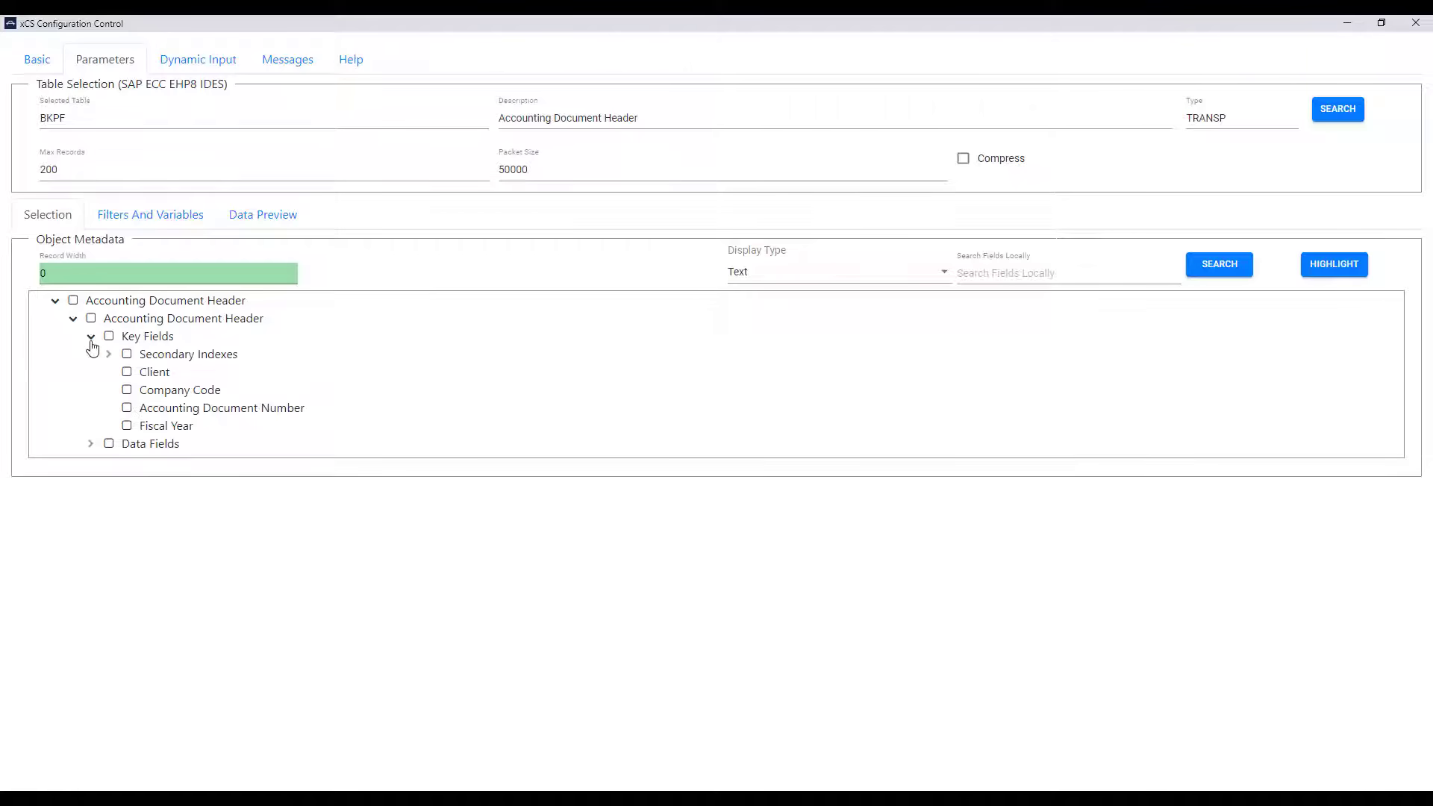
left_click(91, 445)
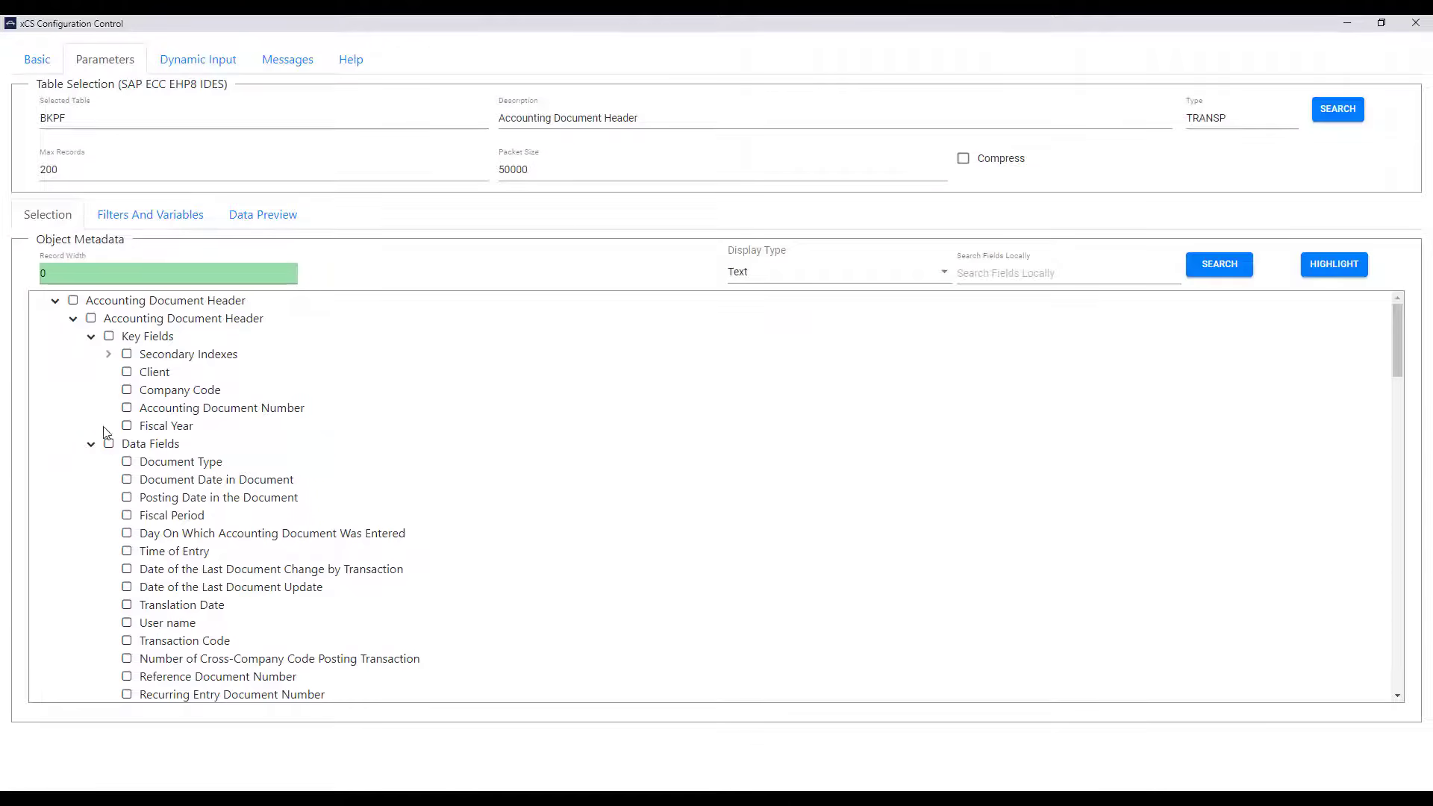
left_click(127, 391)
left_click(126, 408)
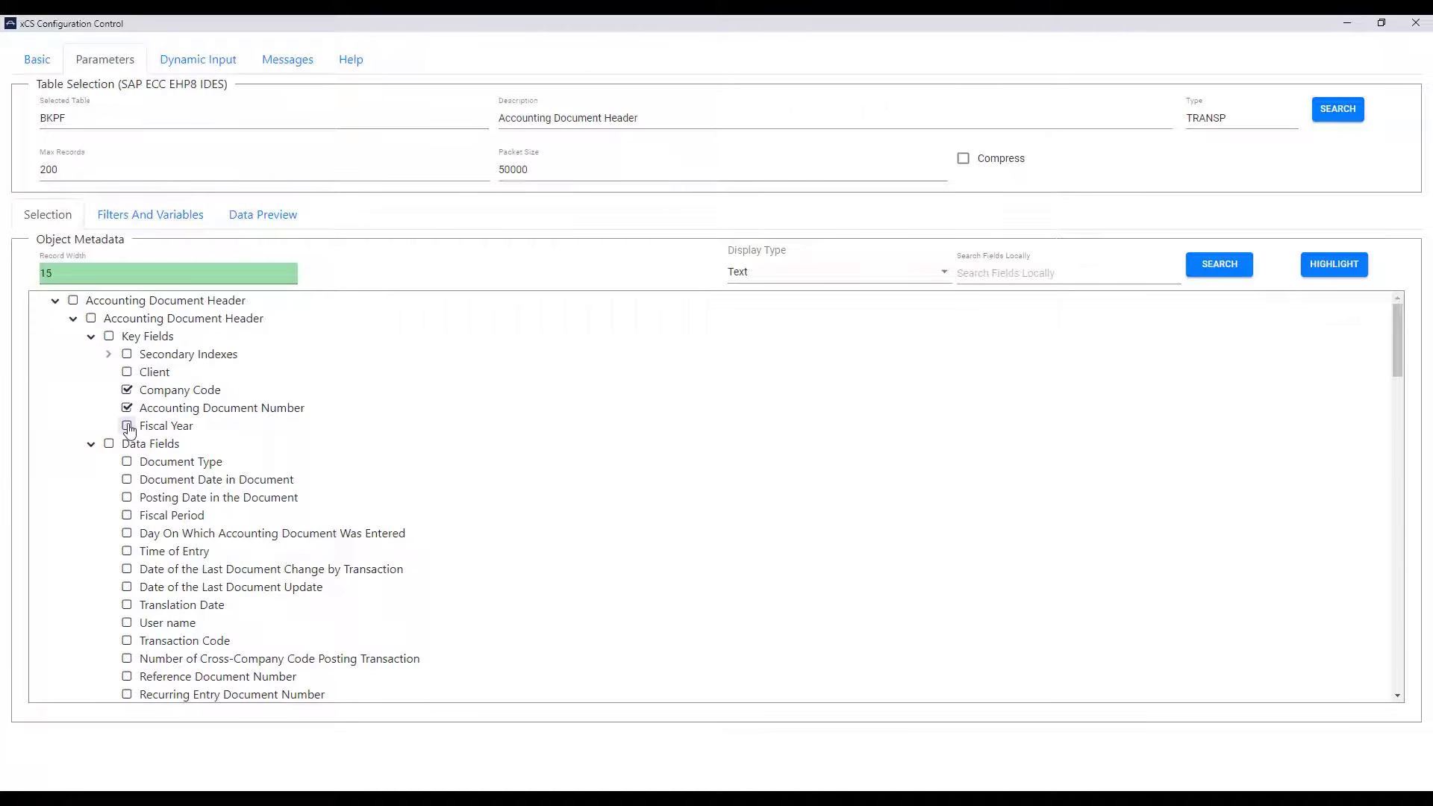
left_click(127, 426)
Step: Tick Document Type, Posting Date, Fiscal Period, Time of Entry and Translation Date for record width 72
left_click(127, 462)
left_click(127, 498)
left_click(126, 516)
left_click(127, 552)
left_click(127, 606)
left_click(109, 354)
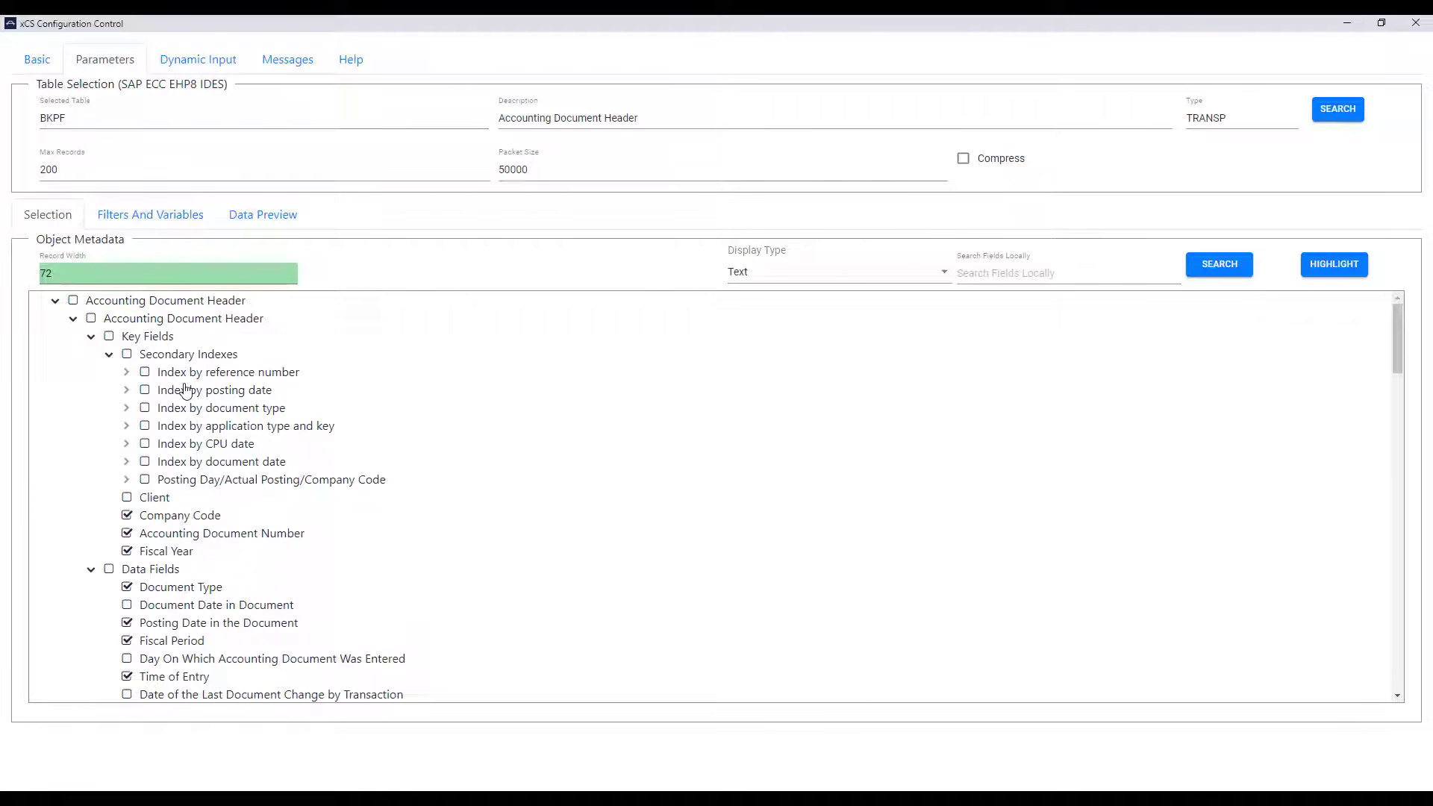
left_click(107, 355)
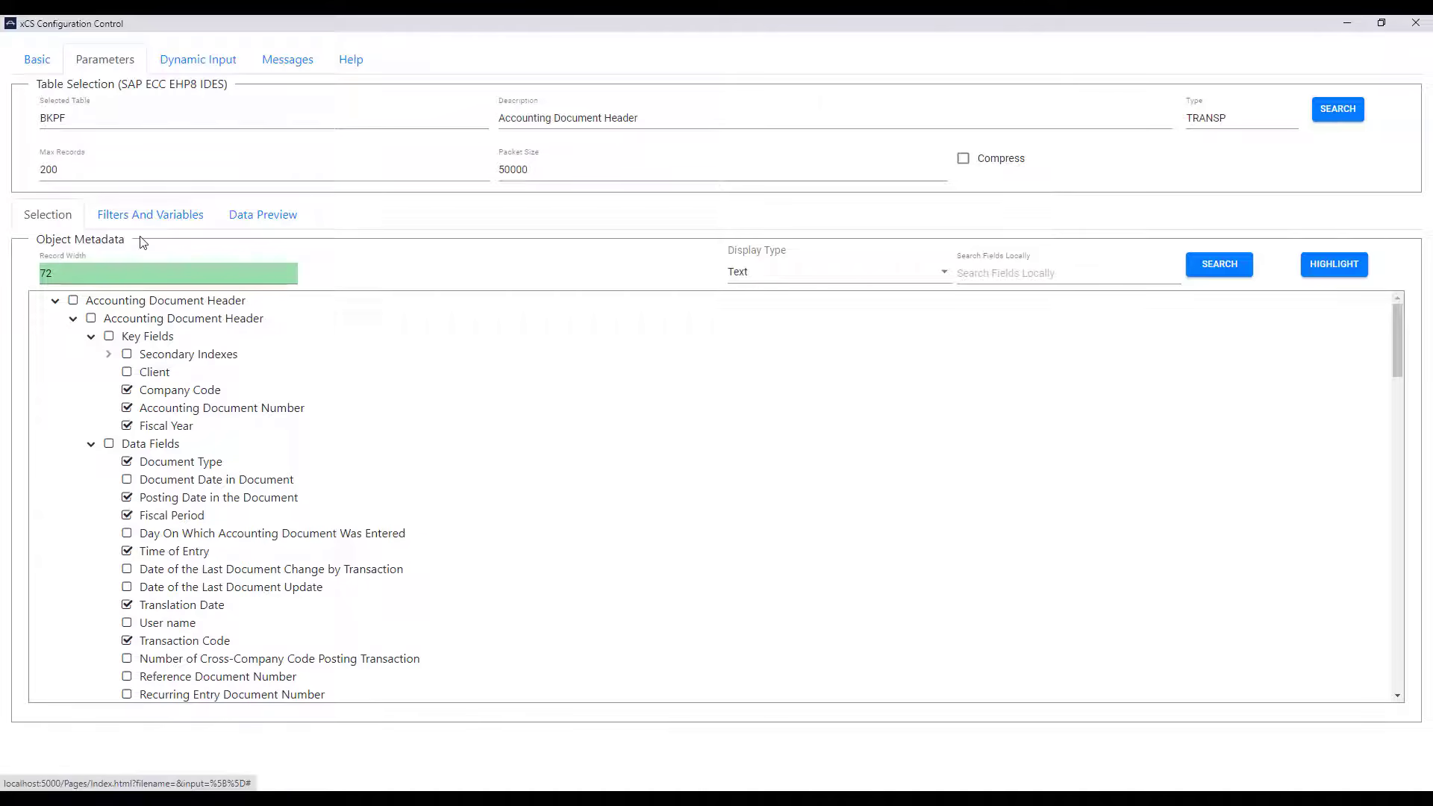
Step: Add a Fiscal Year (GJAHR) search filter with low key 2019
right_click(158, 430)
left_click(191, 444)
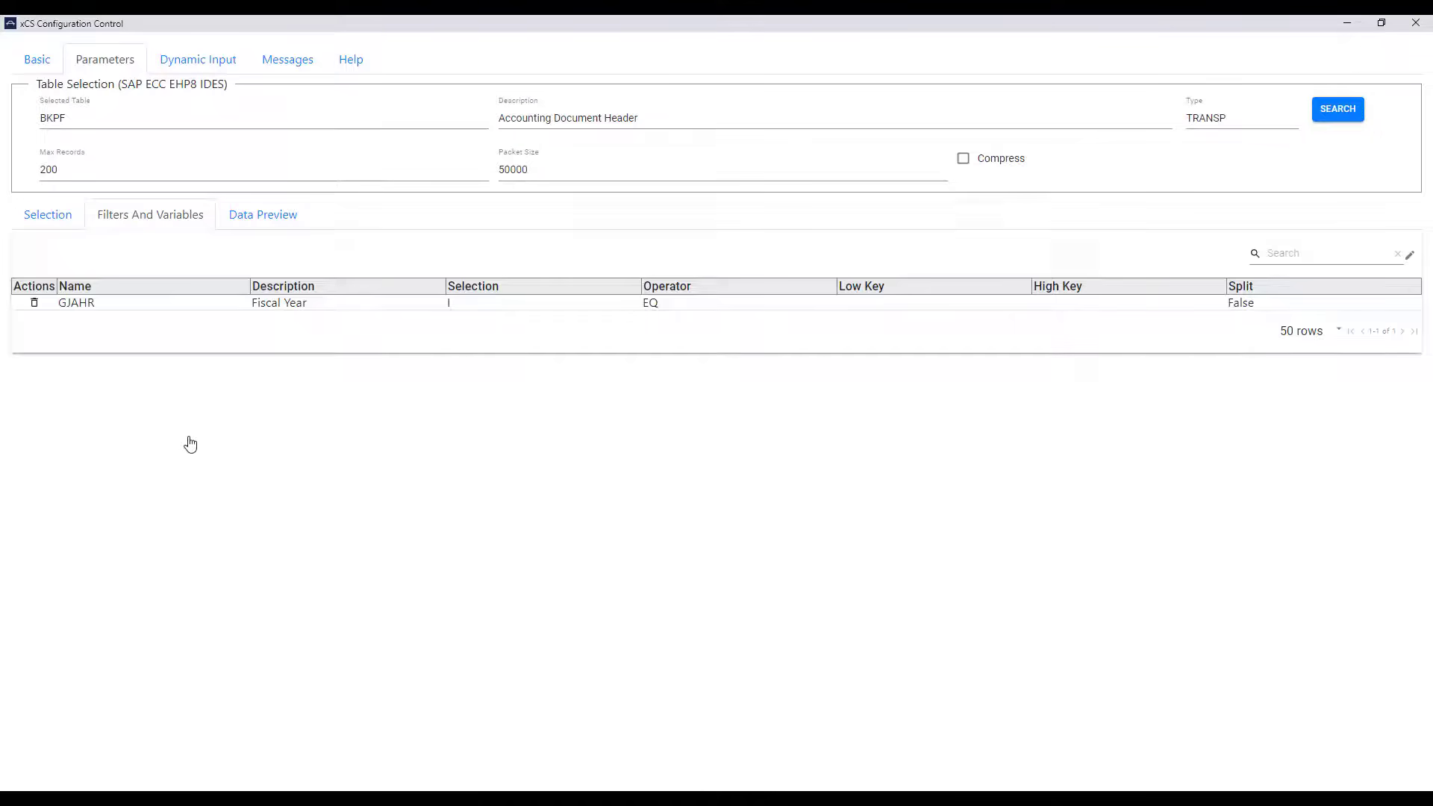
right_click(284, 305)
left_click(306, 319)
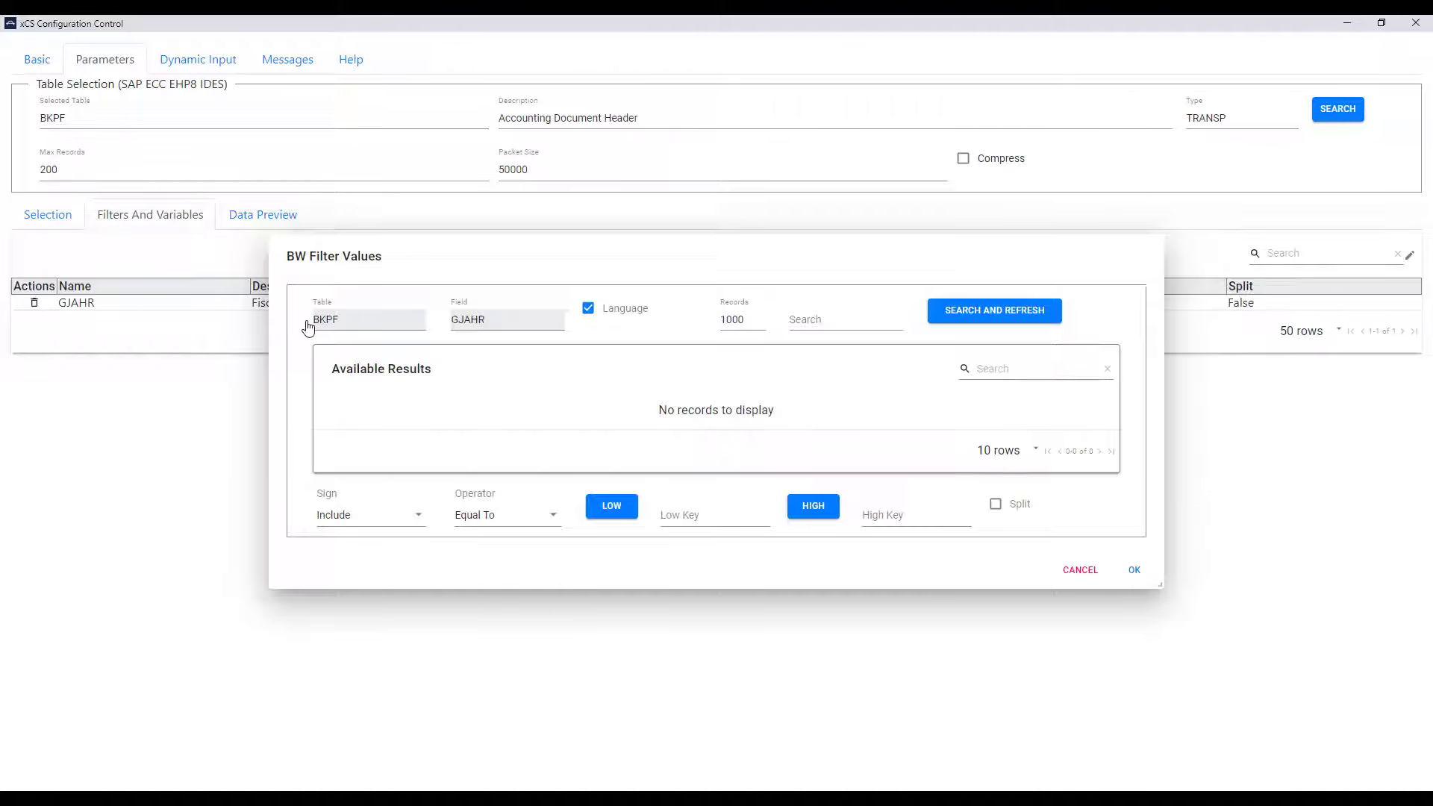
left_click(669, 518)
left_click(1133, 570)
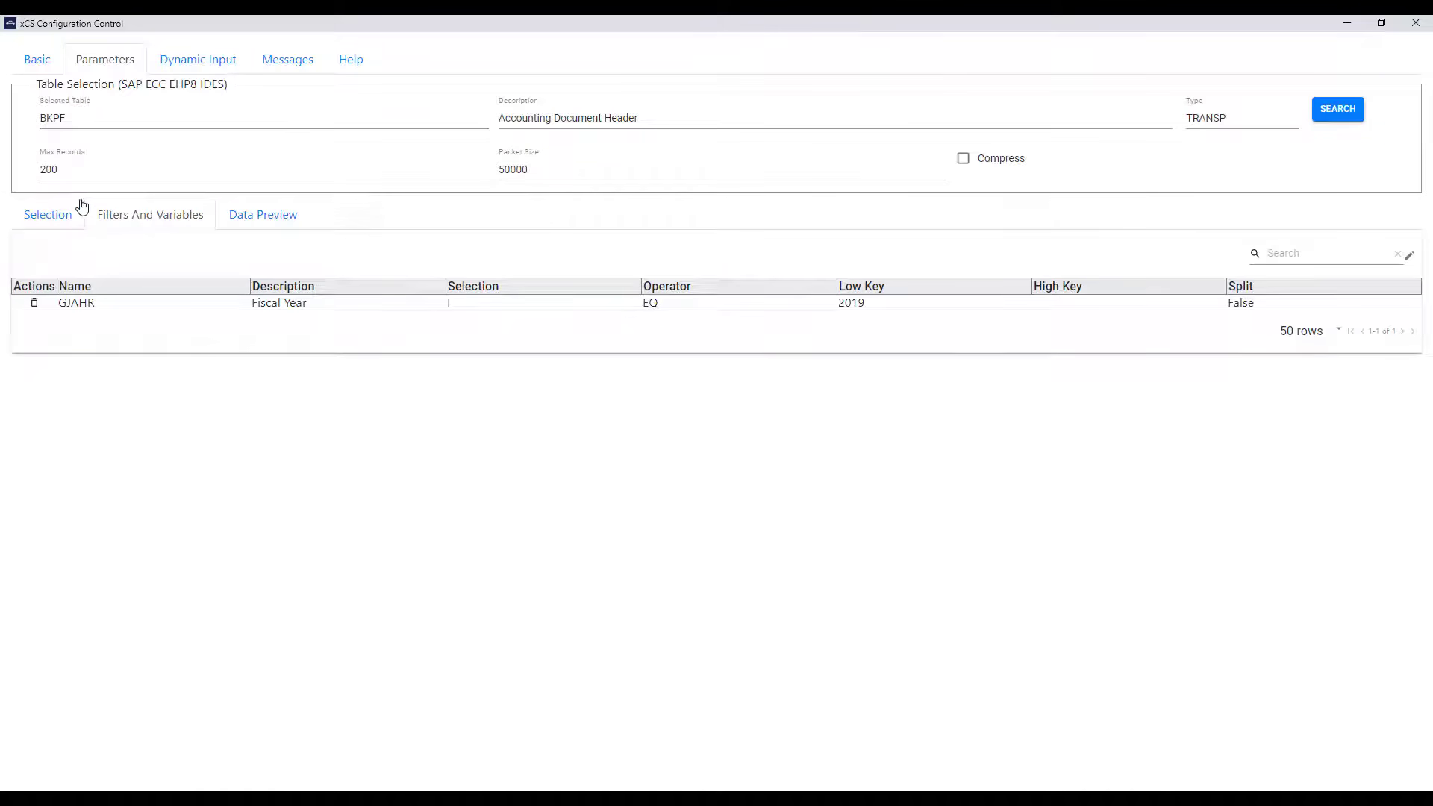
left_click(60, 215)
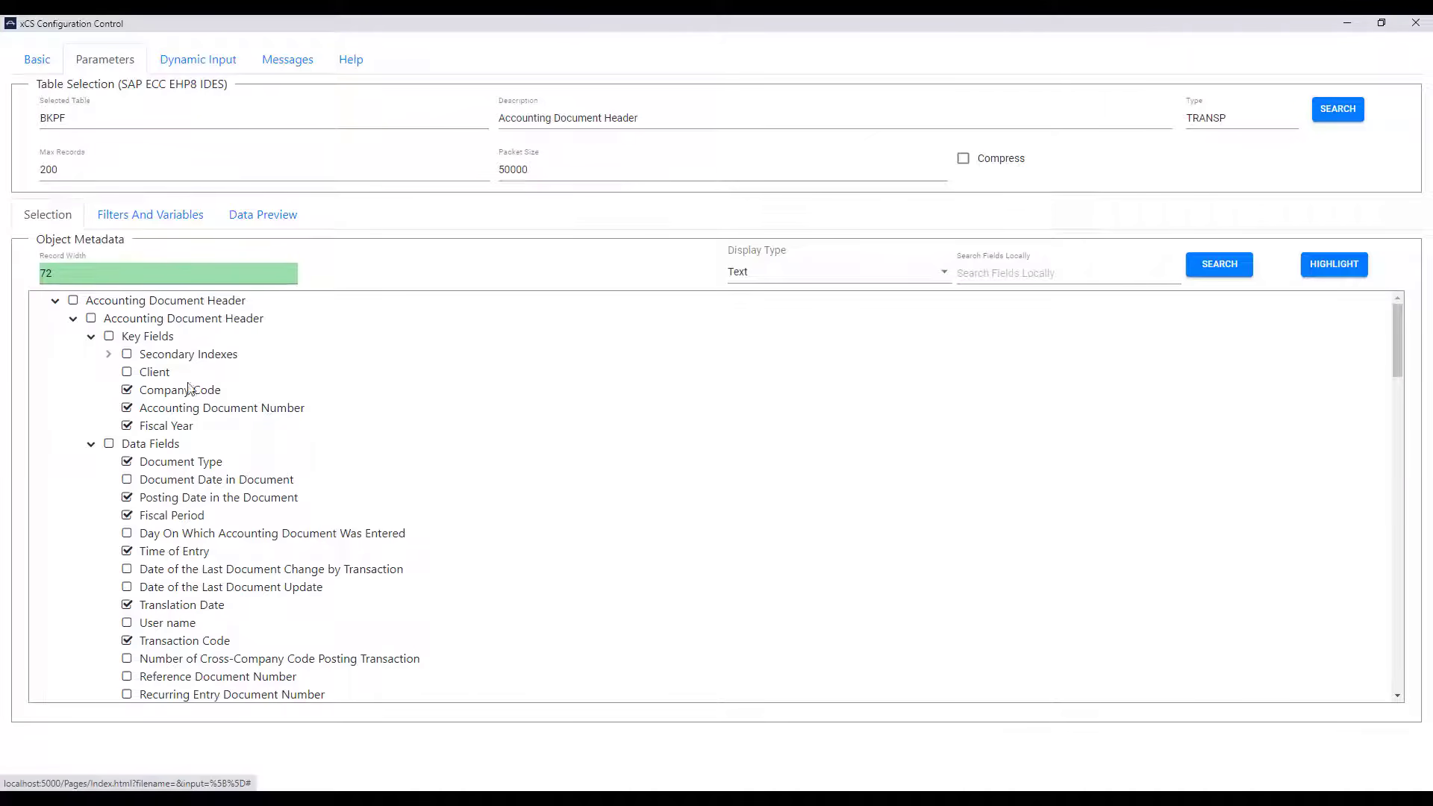
Step: Add a Document Type (BLART) filter and search its available values for K
right_click(192, 465)
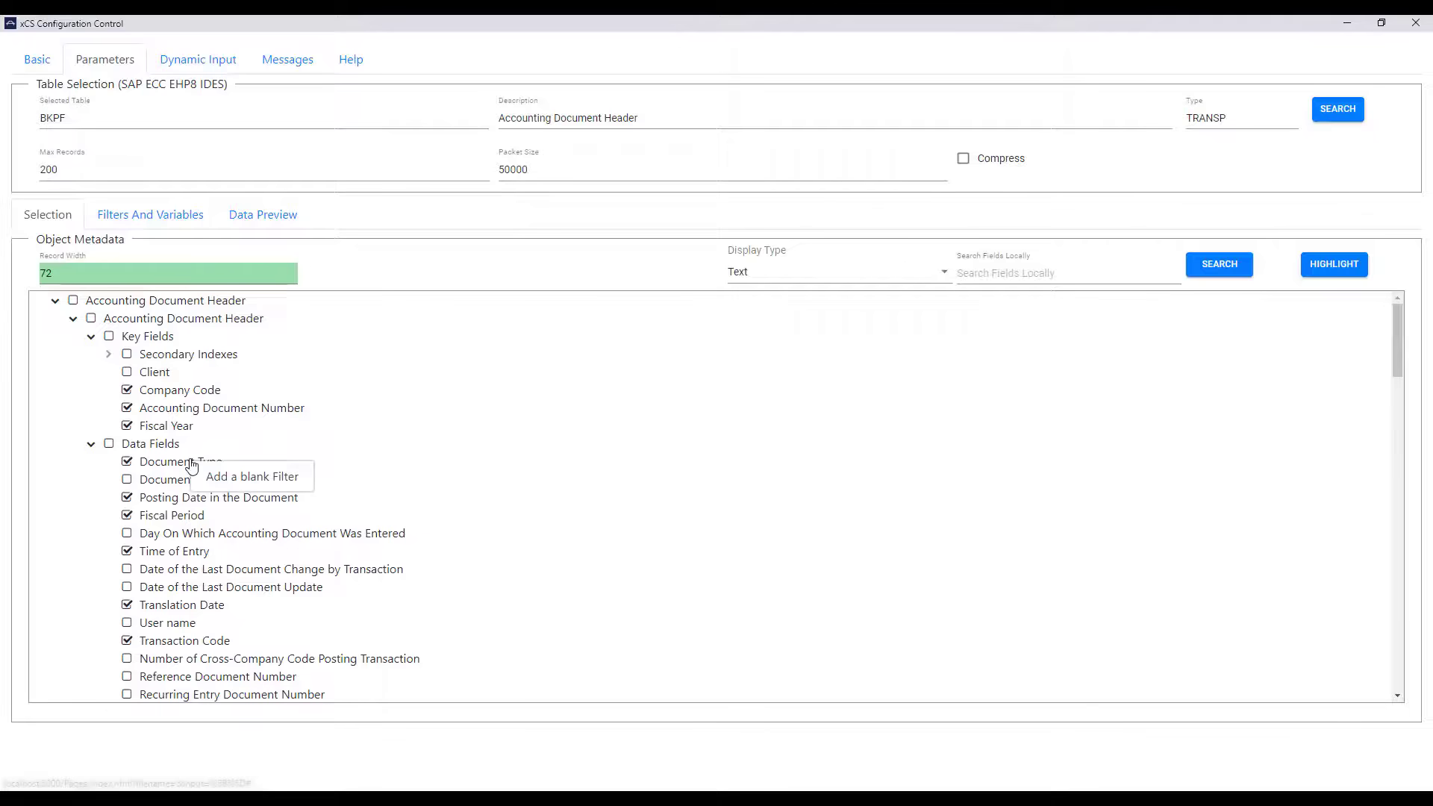
left_click(218, 481)
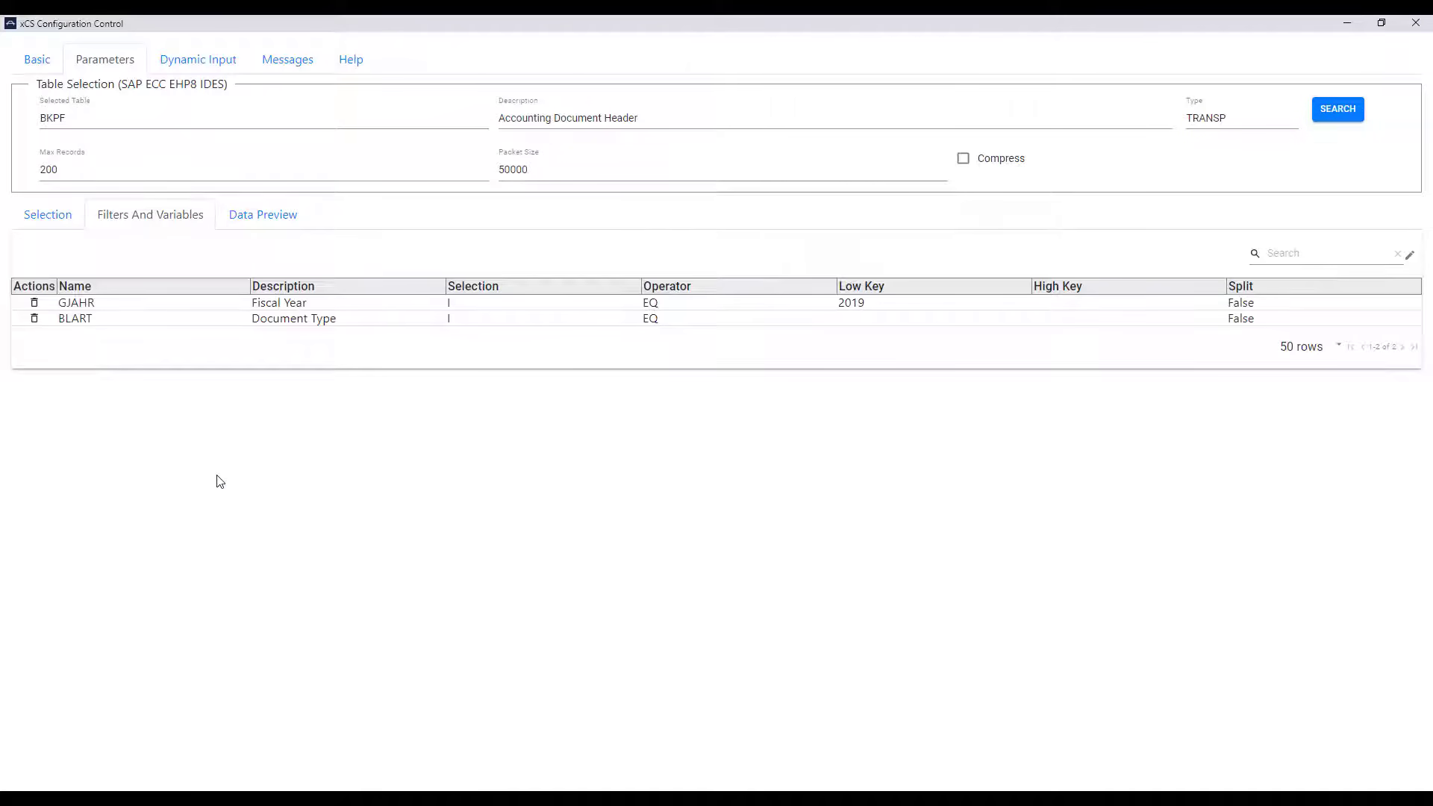
right_click(276, 322)
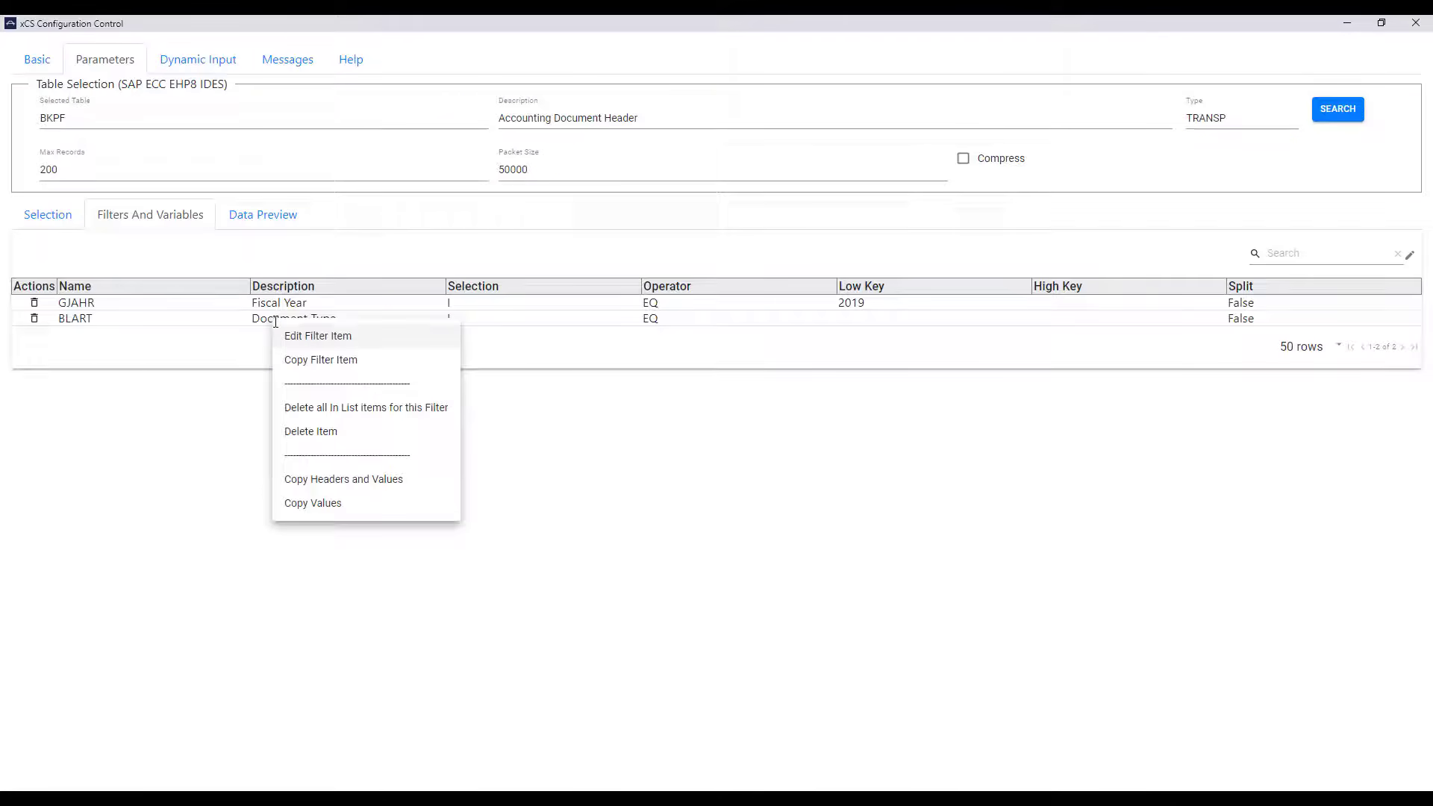
left_click(296, 335)
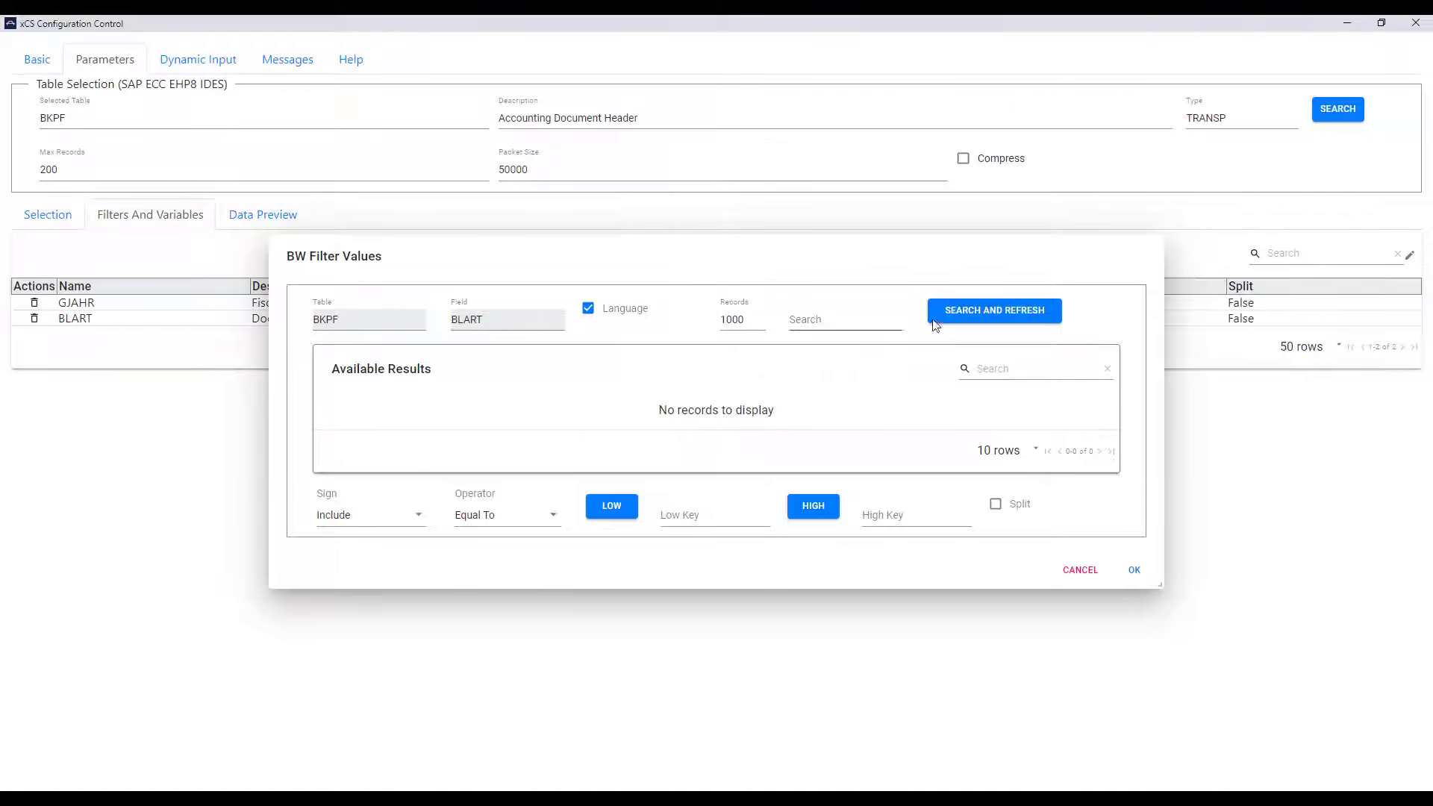
left_click(971, 317)
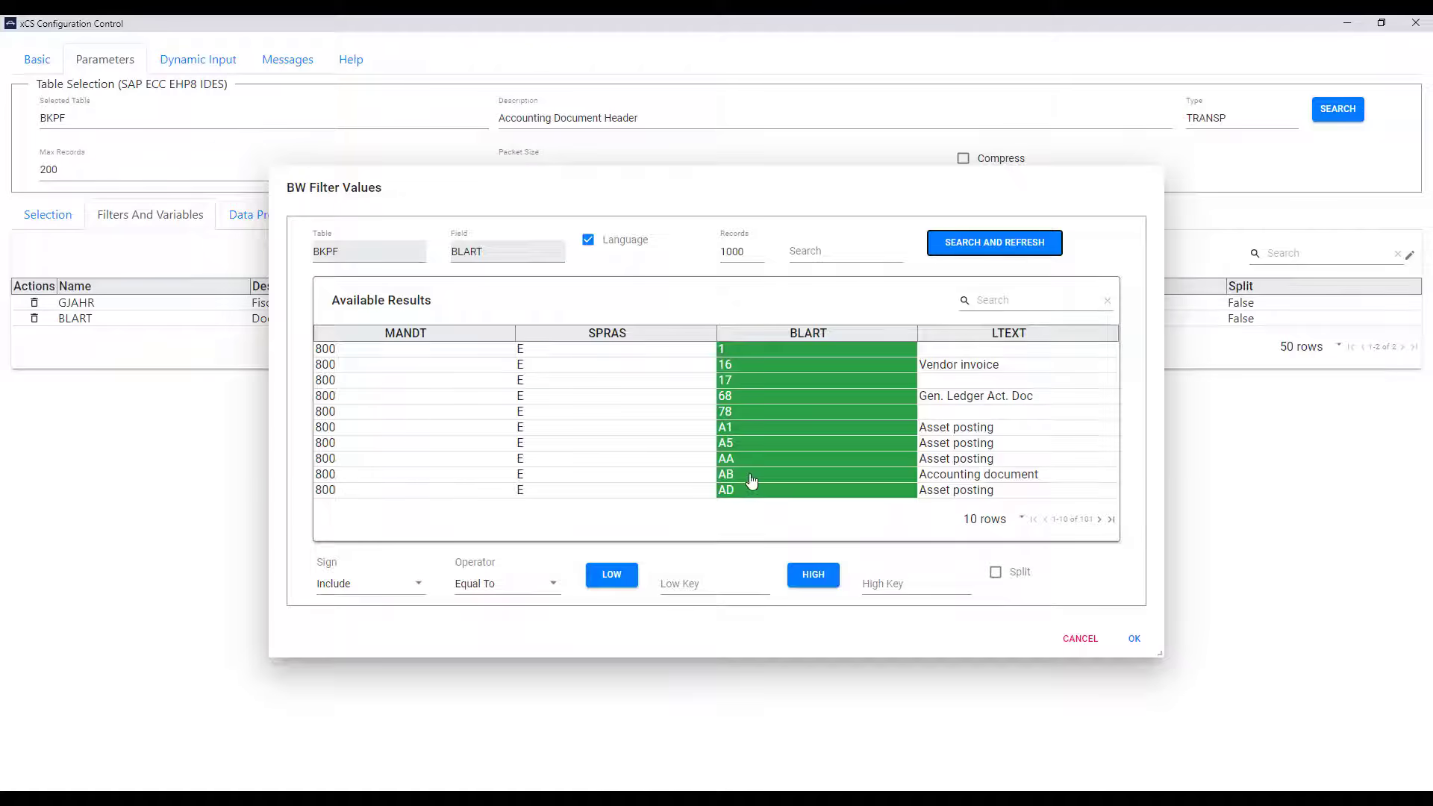
left_click(991, 302)
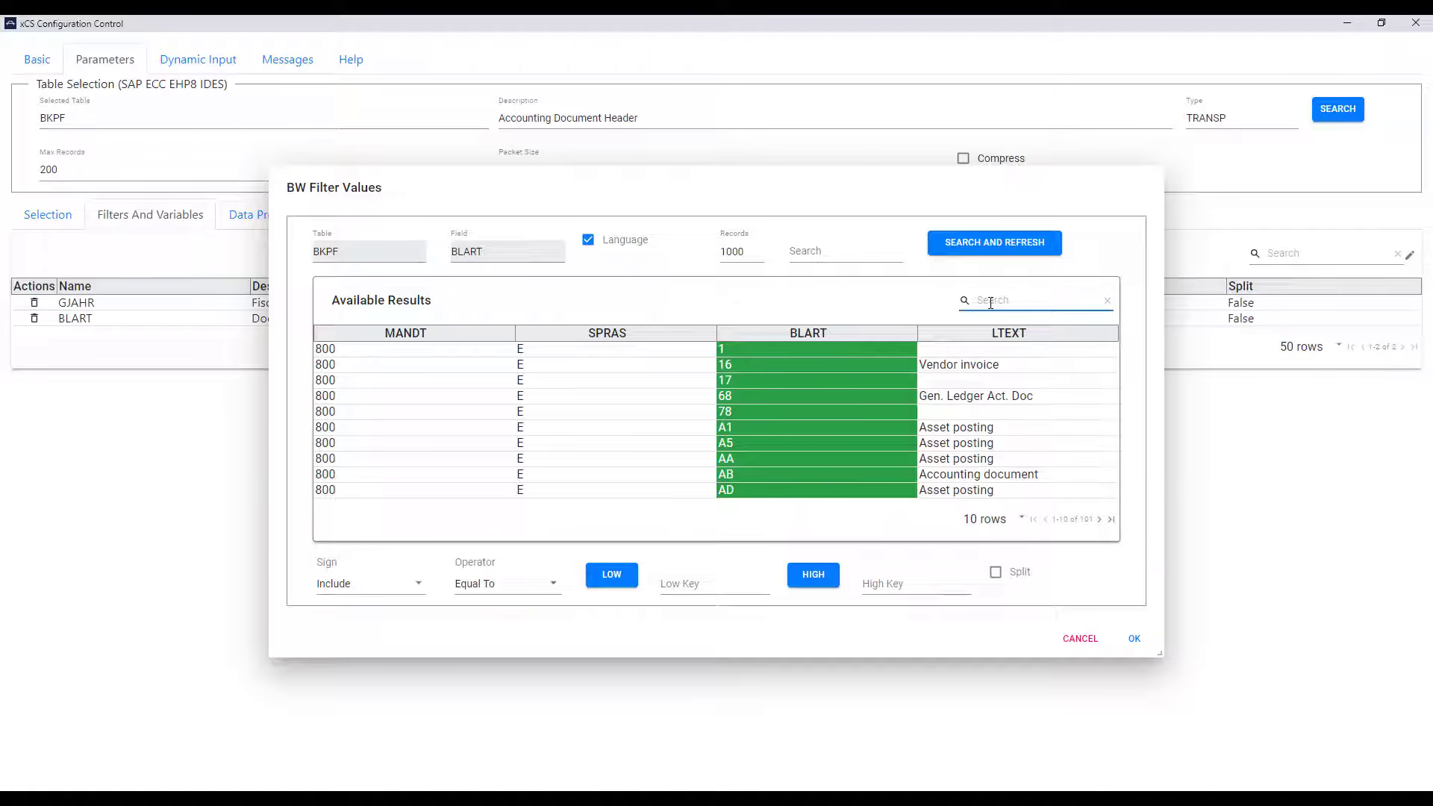
type("K")
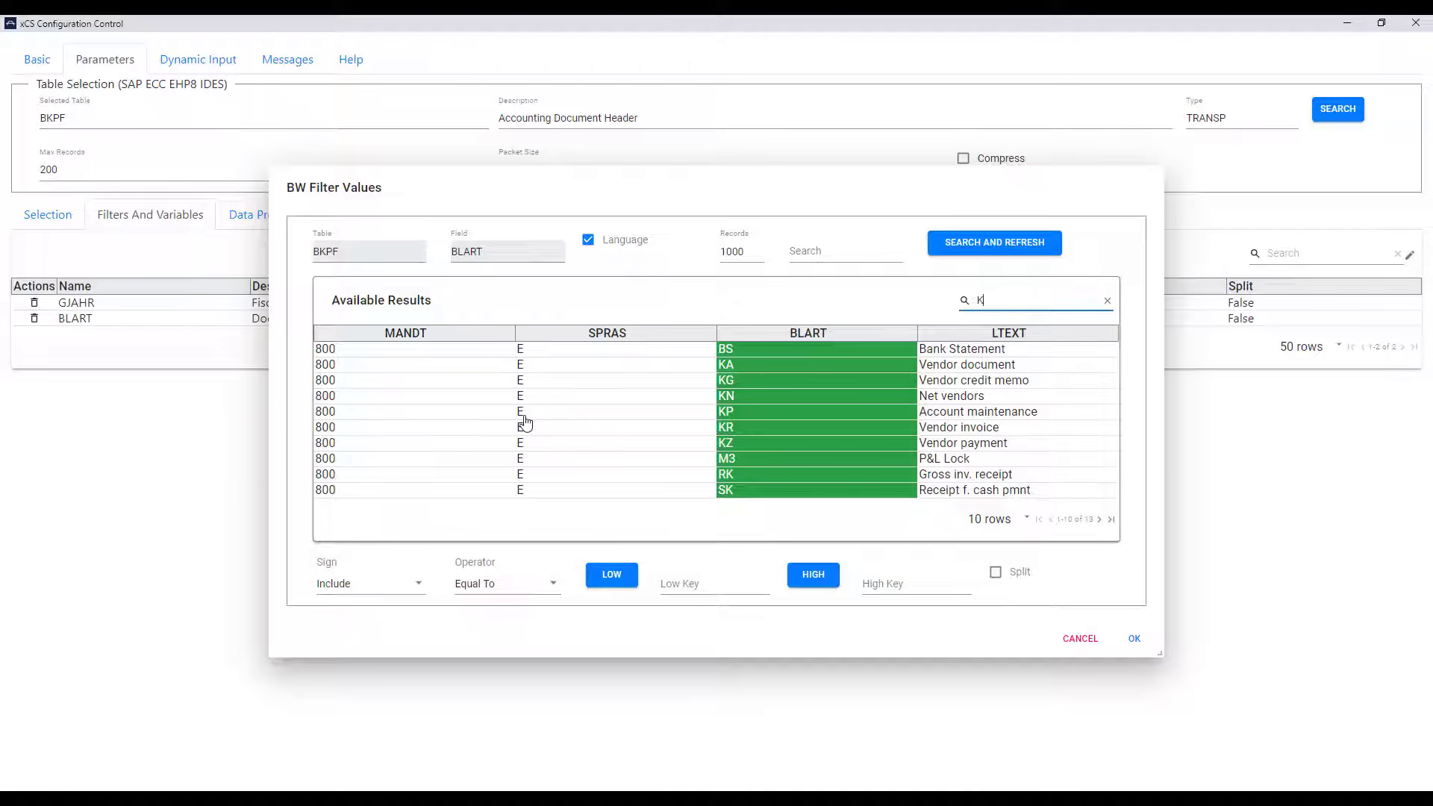
Step: Set the BLART filter to In List with KA, KR and KZ, split enabled
left_click(527, 590)
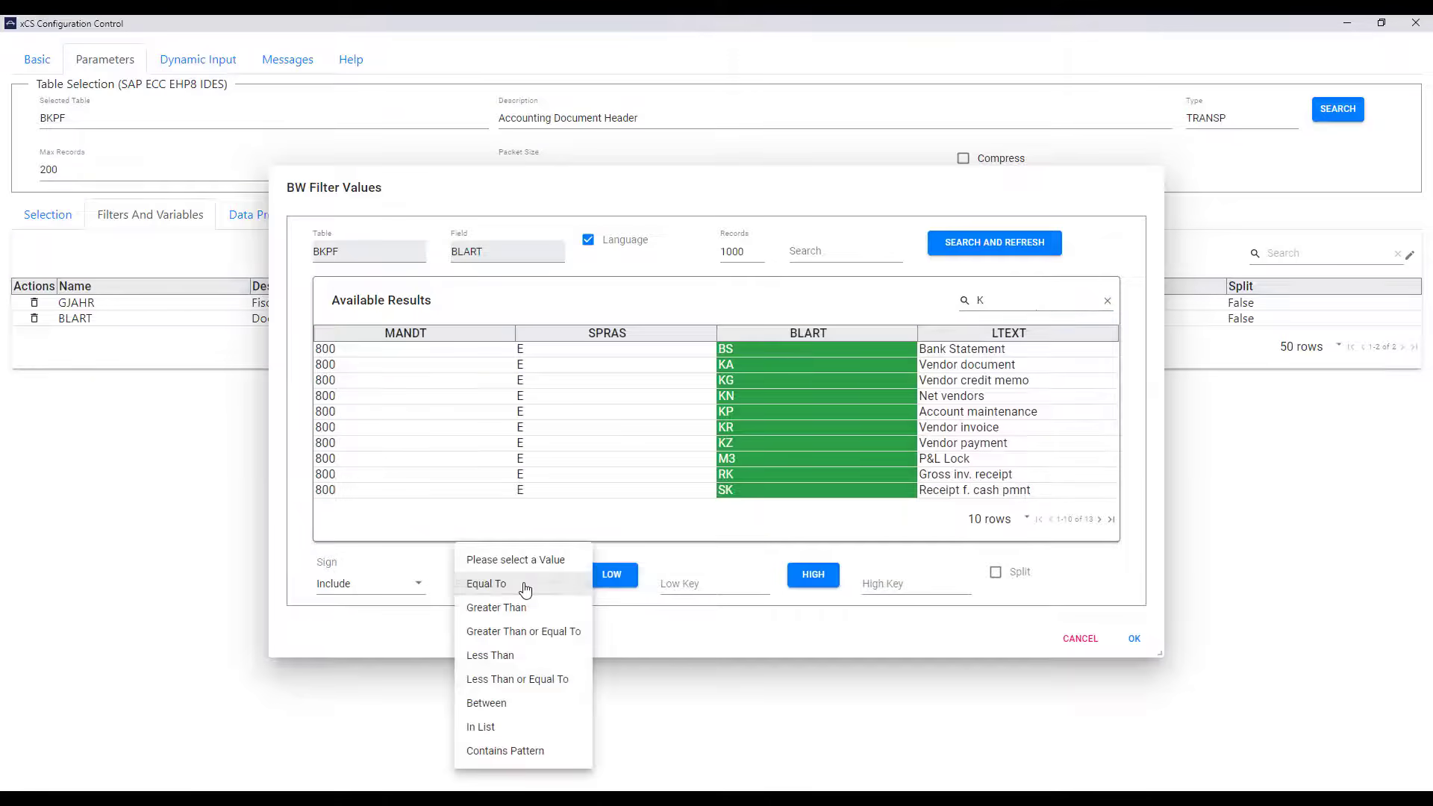
left_click(482, 727)
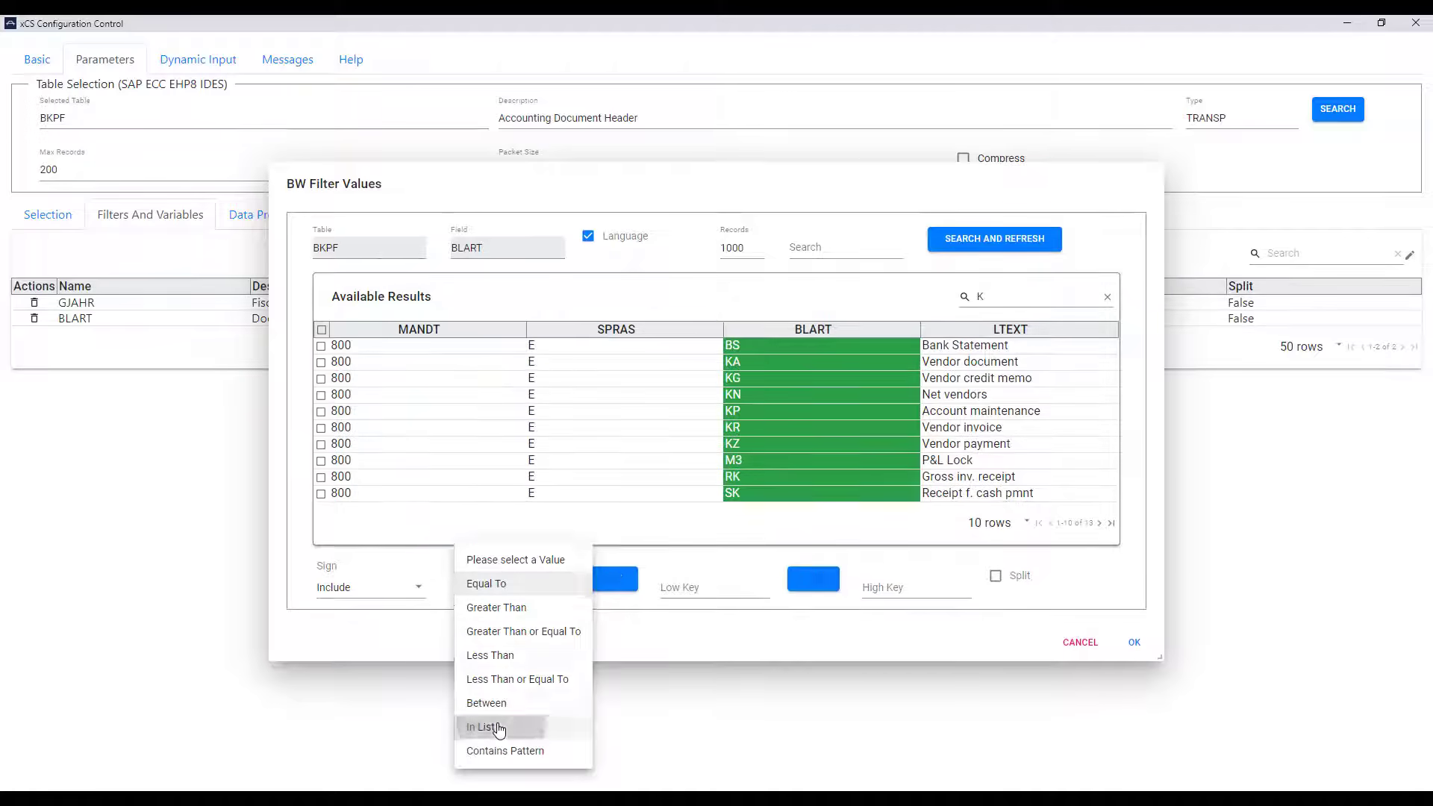
left_click(321, 362)
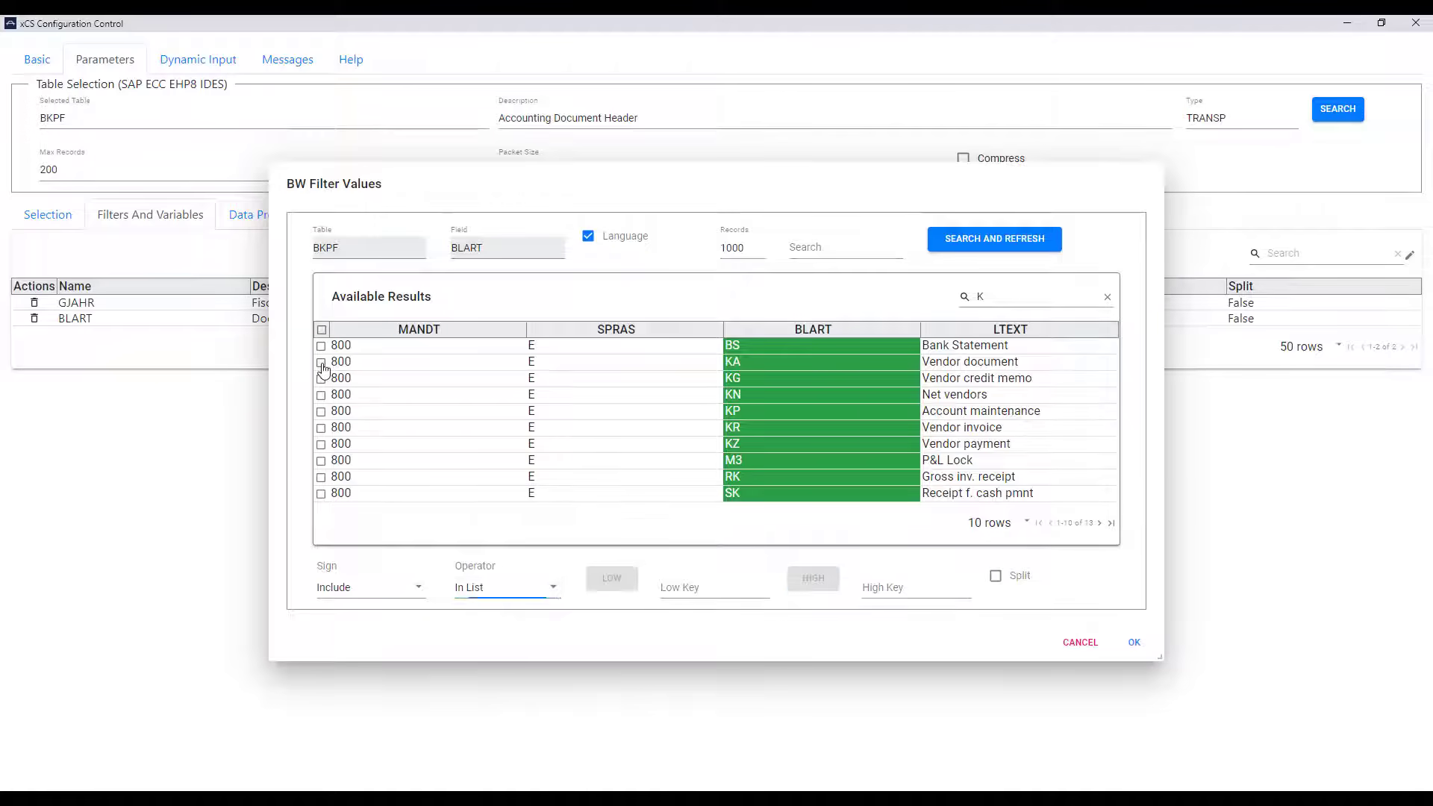
left_click(322, 428)
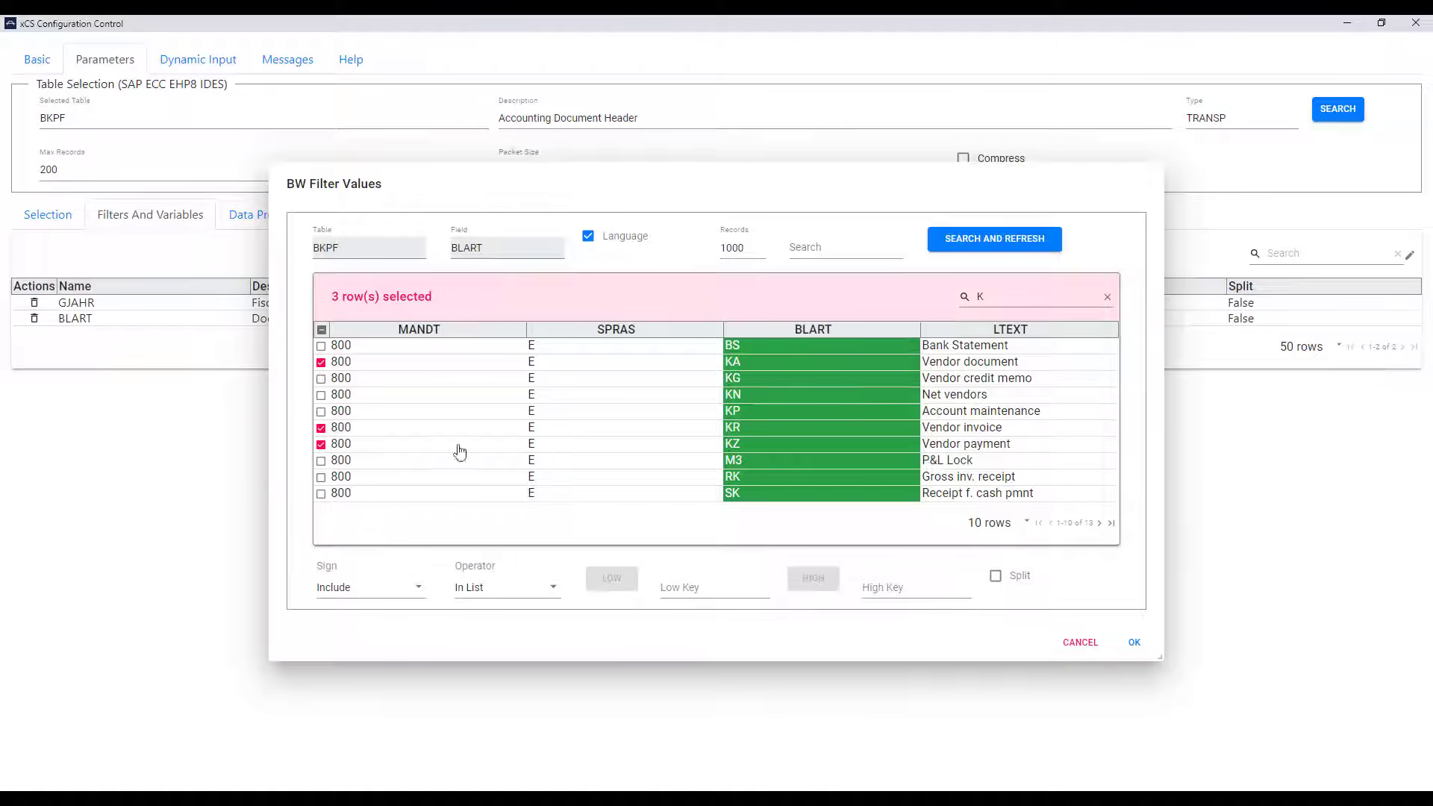
left_click(996, 576)
left_click(1136, 643)
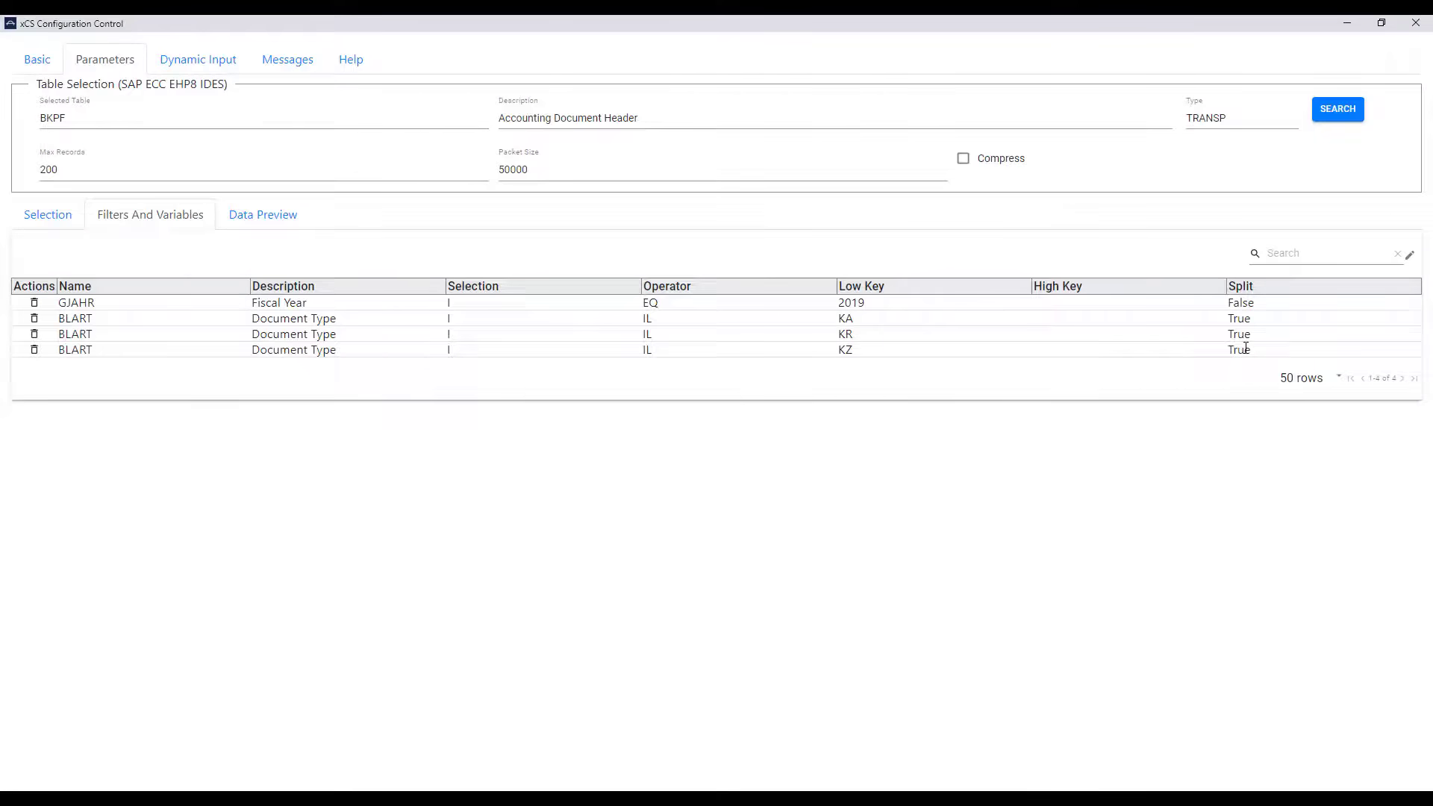
Step: Run the BKPF data preview, clear Max Records to 0, and return to the Basic page
left_click(248, 225)
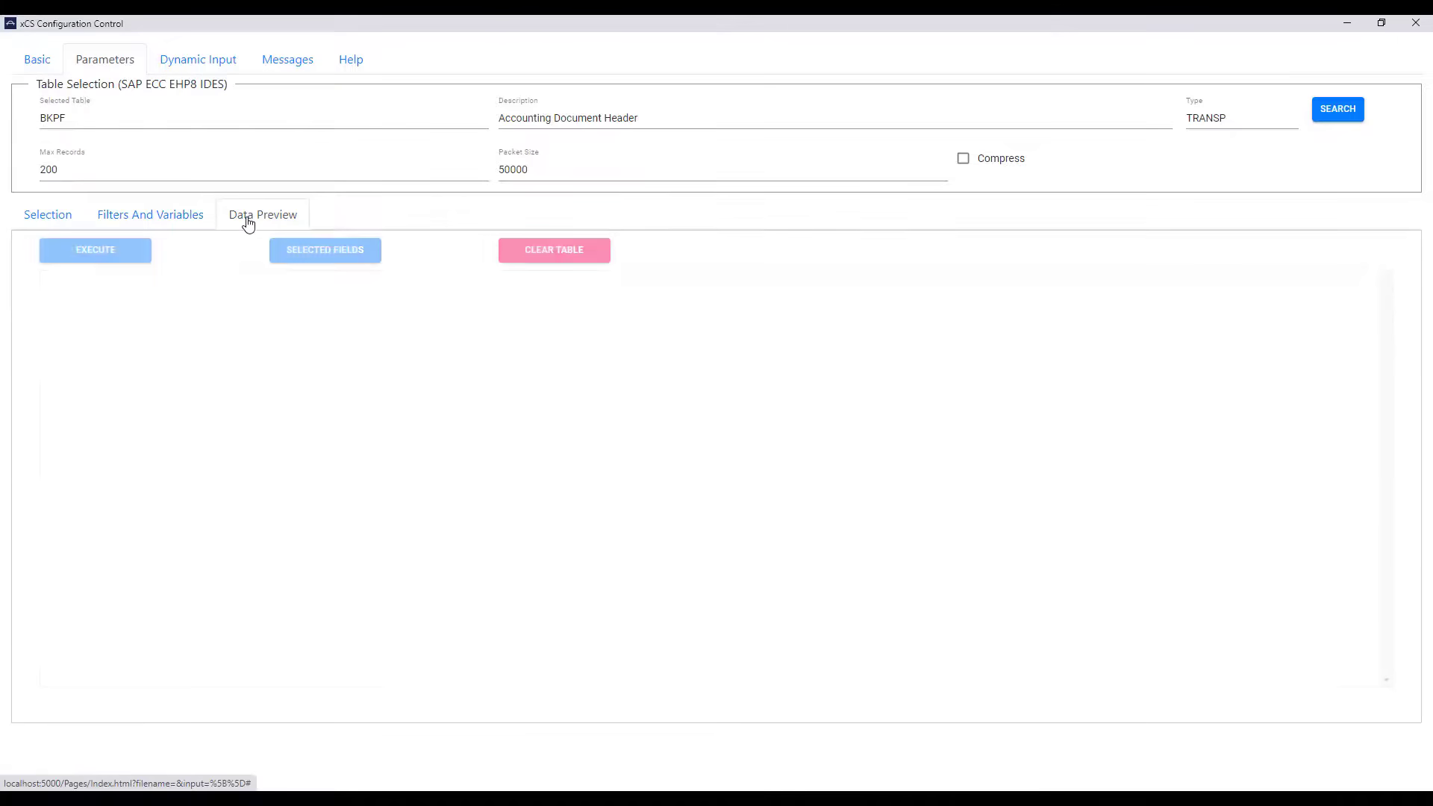
left_click(109, 251)
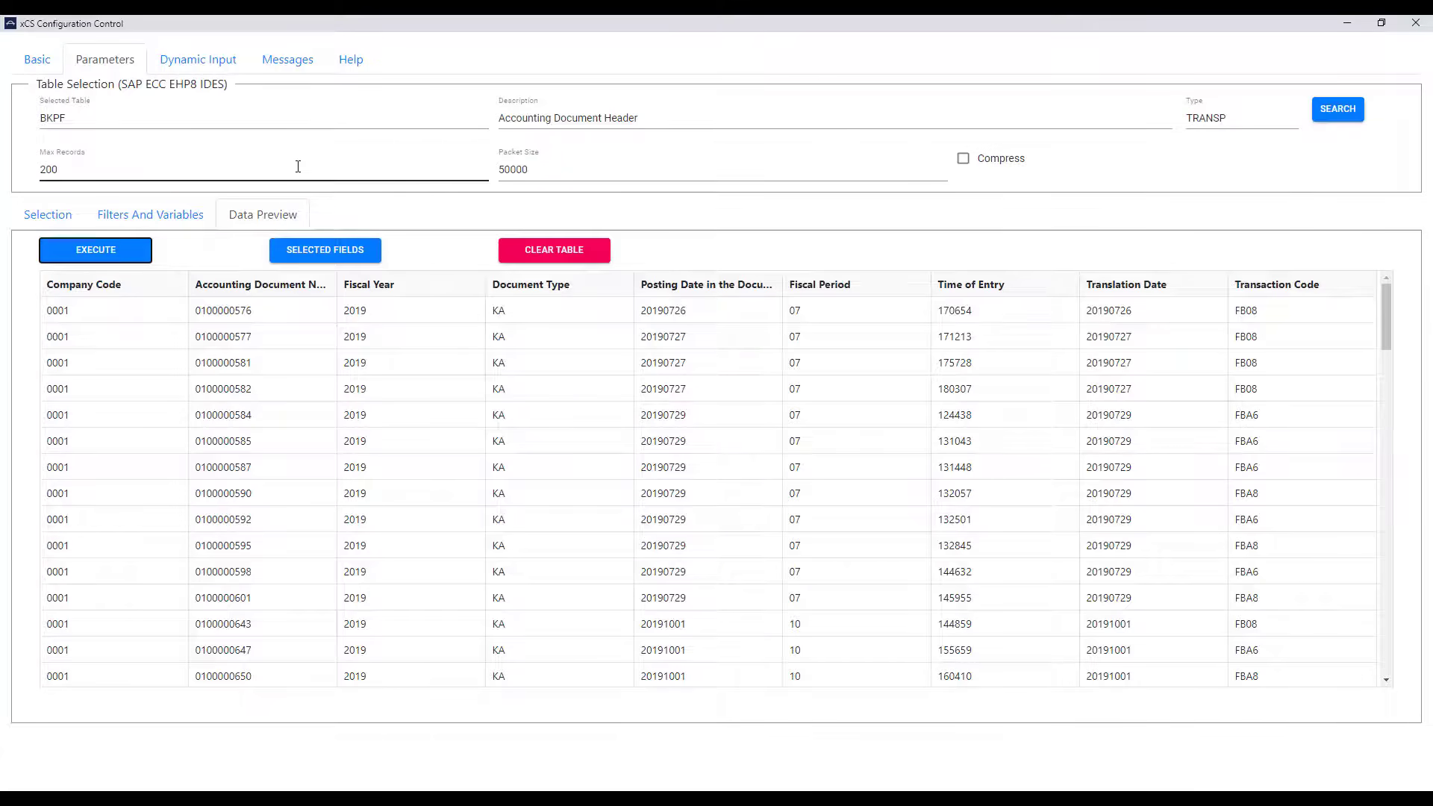
left_click(187, 169)
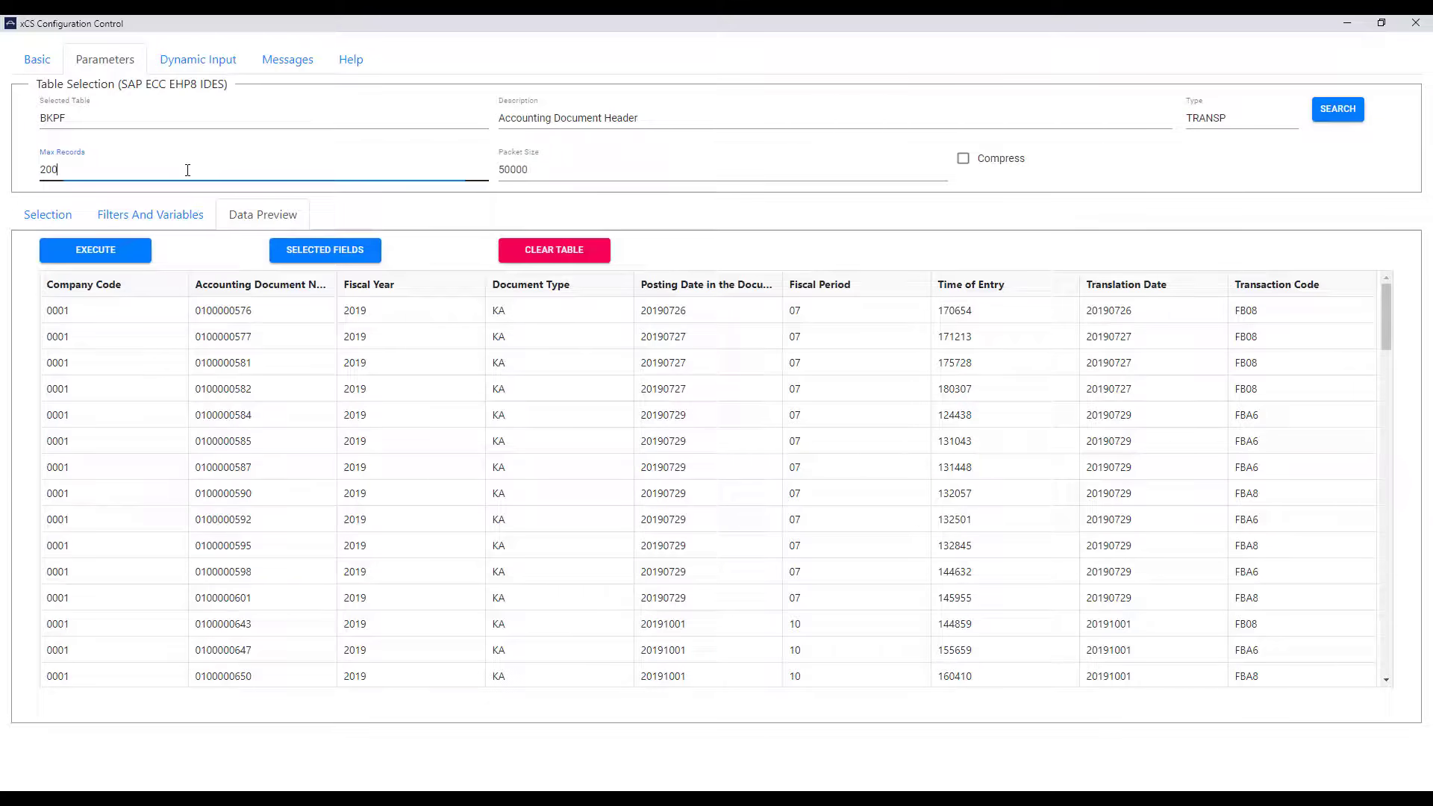
key("BackSpace")
key("BackSpace")
key("BackSpace")
left_click(41, 62)
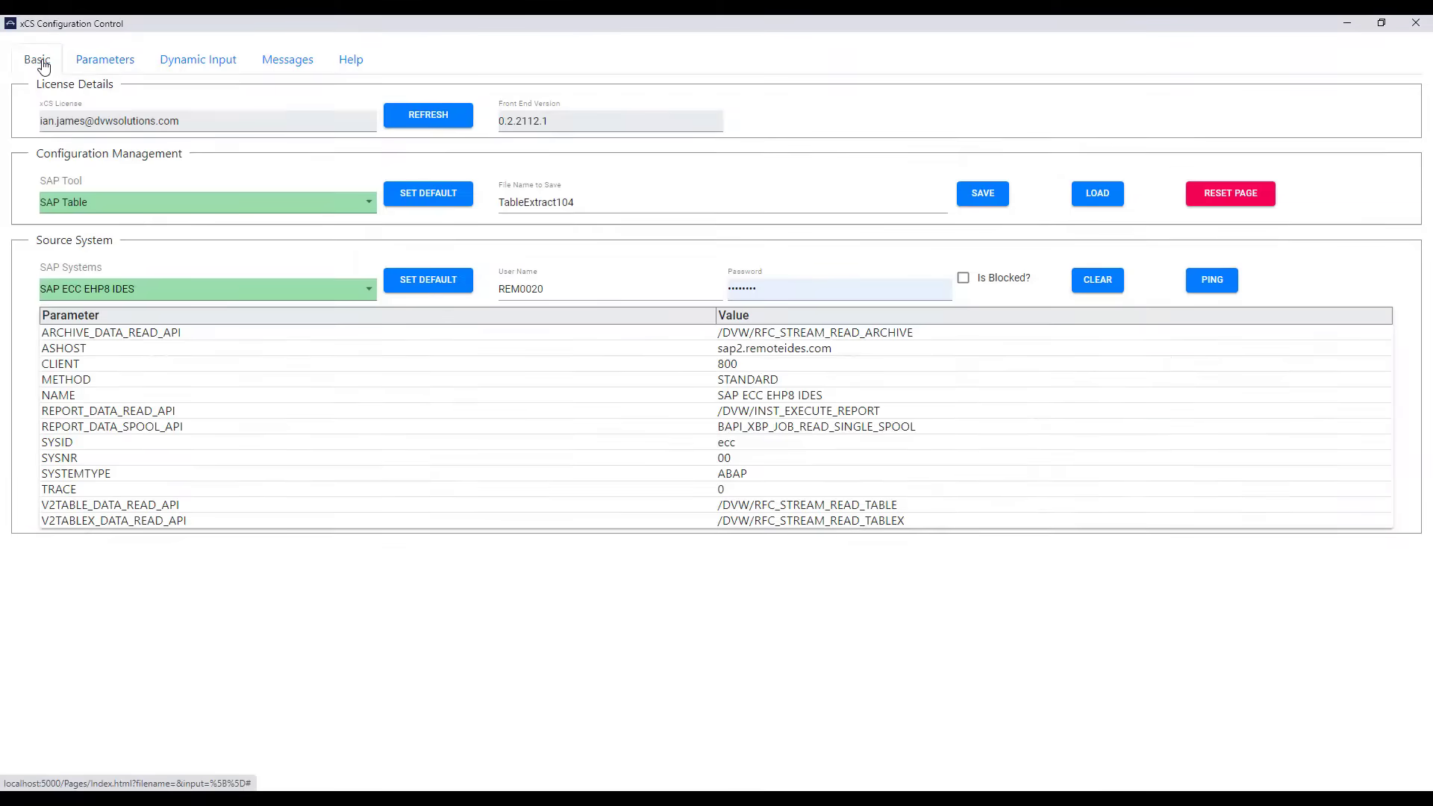
Step: Save the configuration as TableExtract104 and close the configuration window
left_click(979, 196)
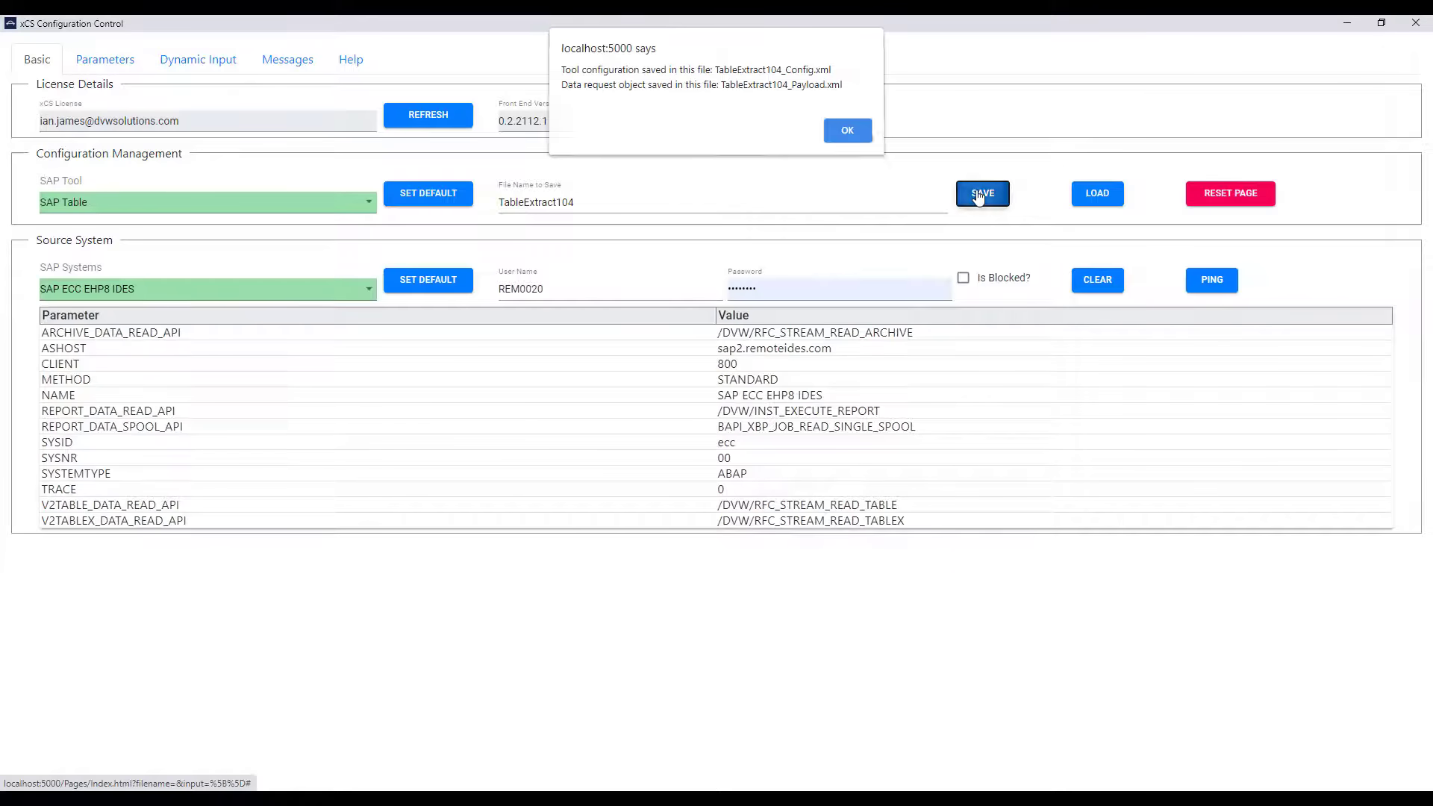
left_click(842, 133)
left_click(1417, 23)
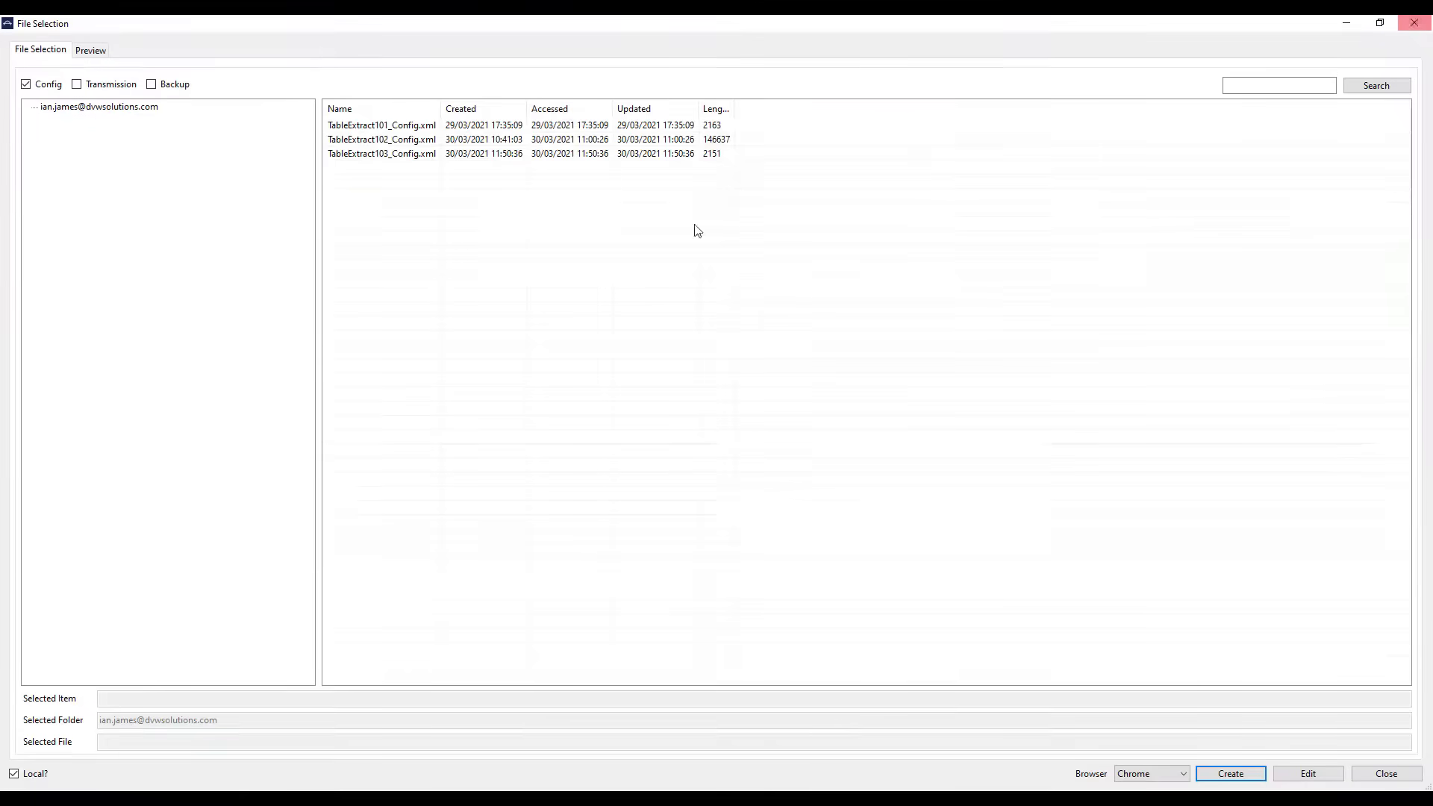
Step: Refresh the configuration folder to list TableExtract104_Config.xml, then copy its OData URL
left_click(128, 109)
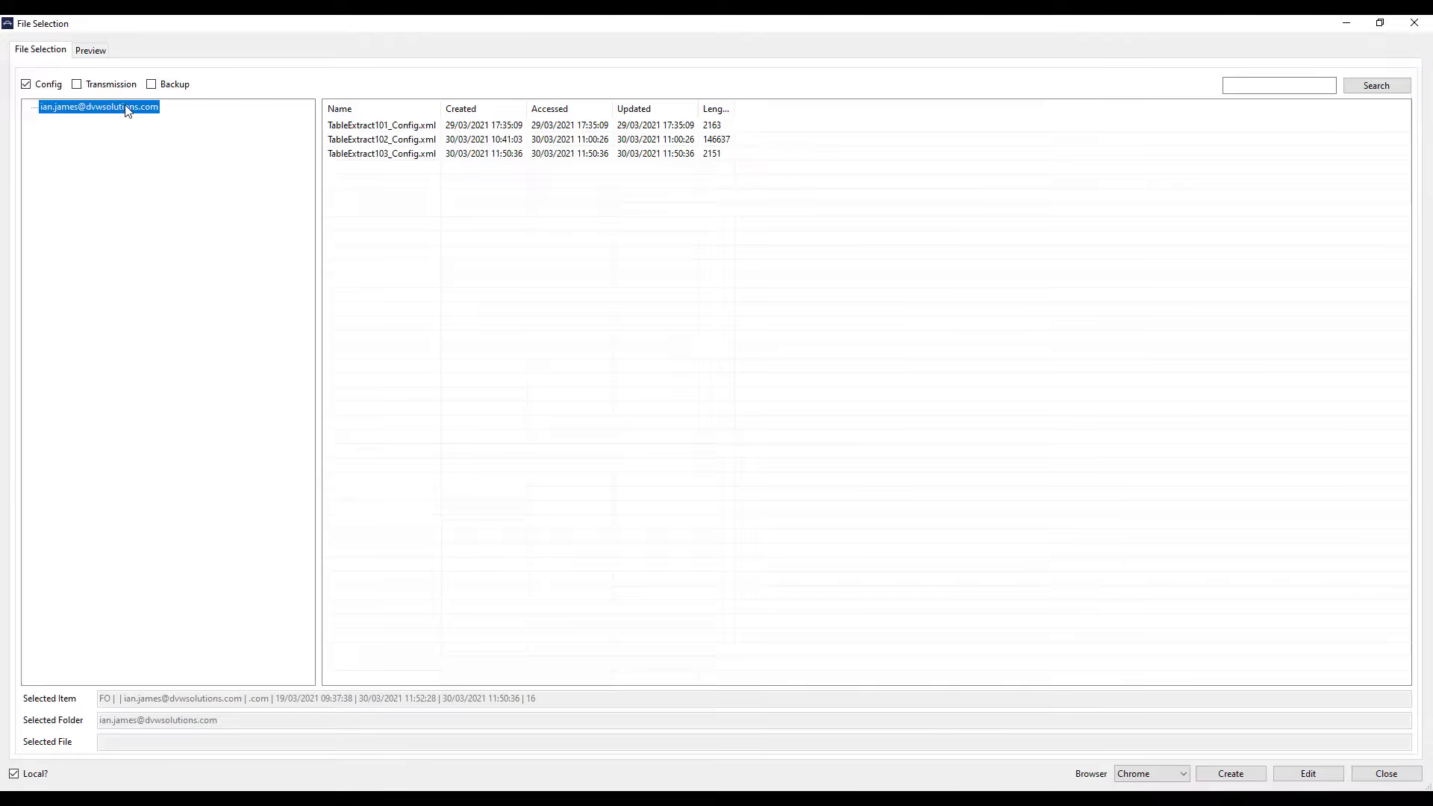
right_click(128, 109)
left_click(170, 167)
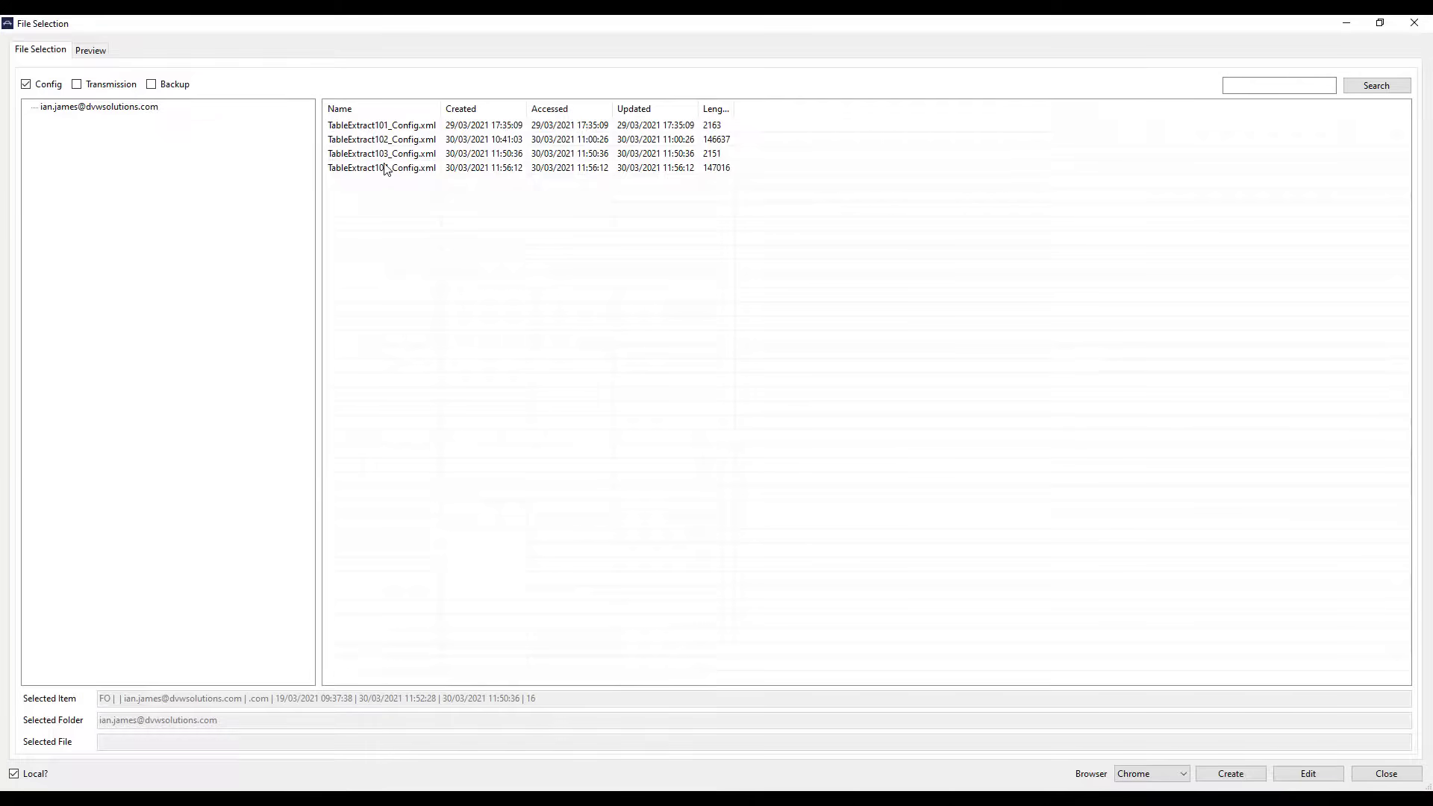
right_click(142, 108)
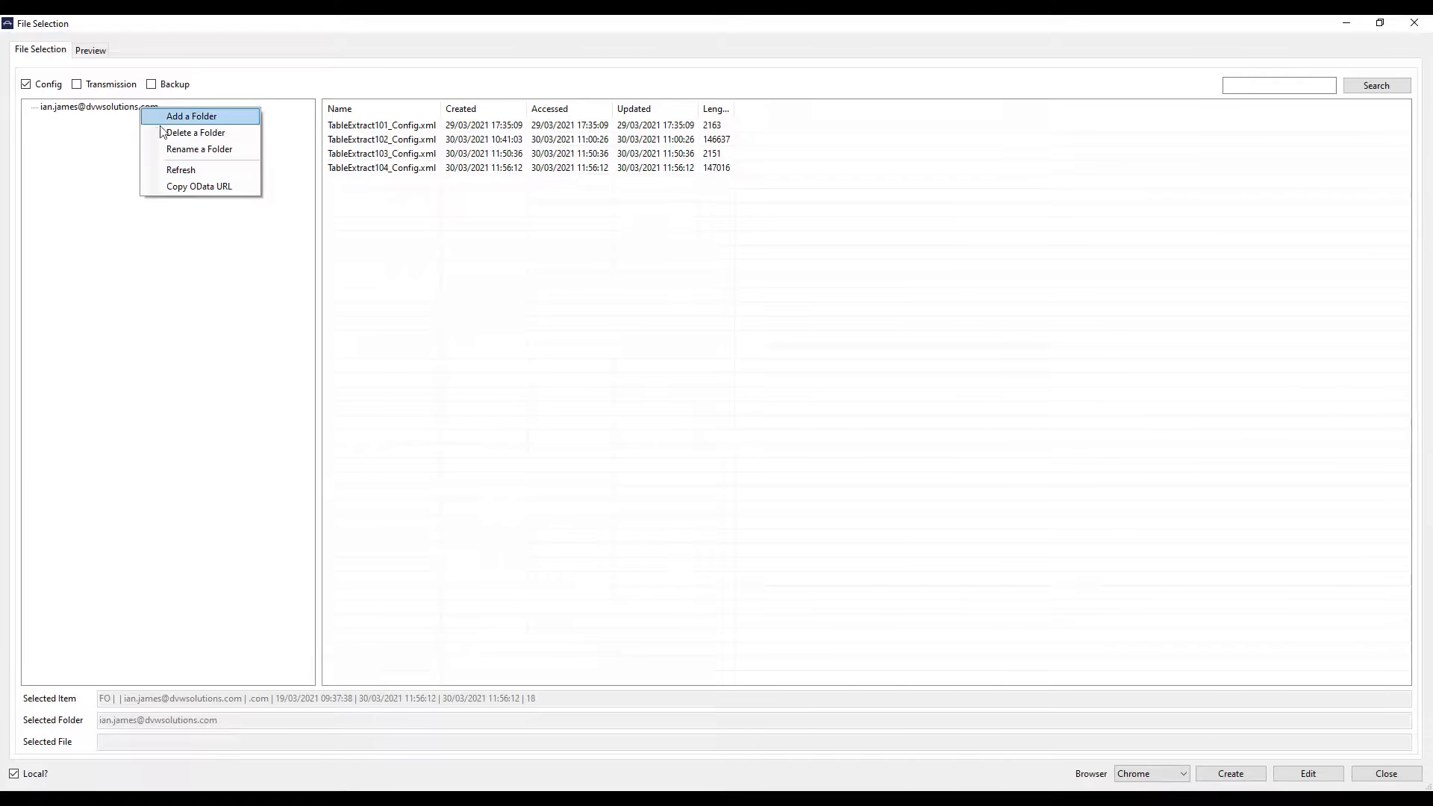
left_click(185, 186)
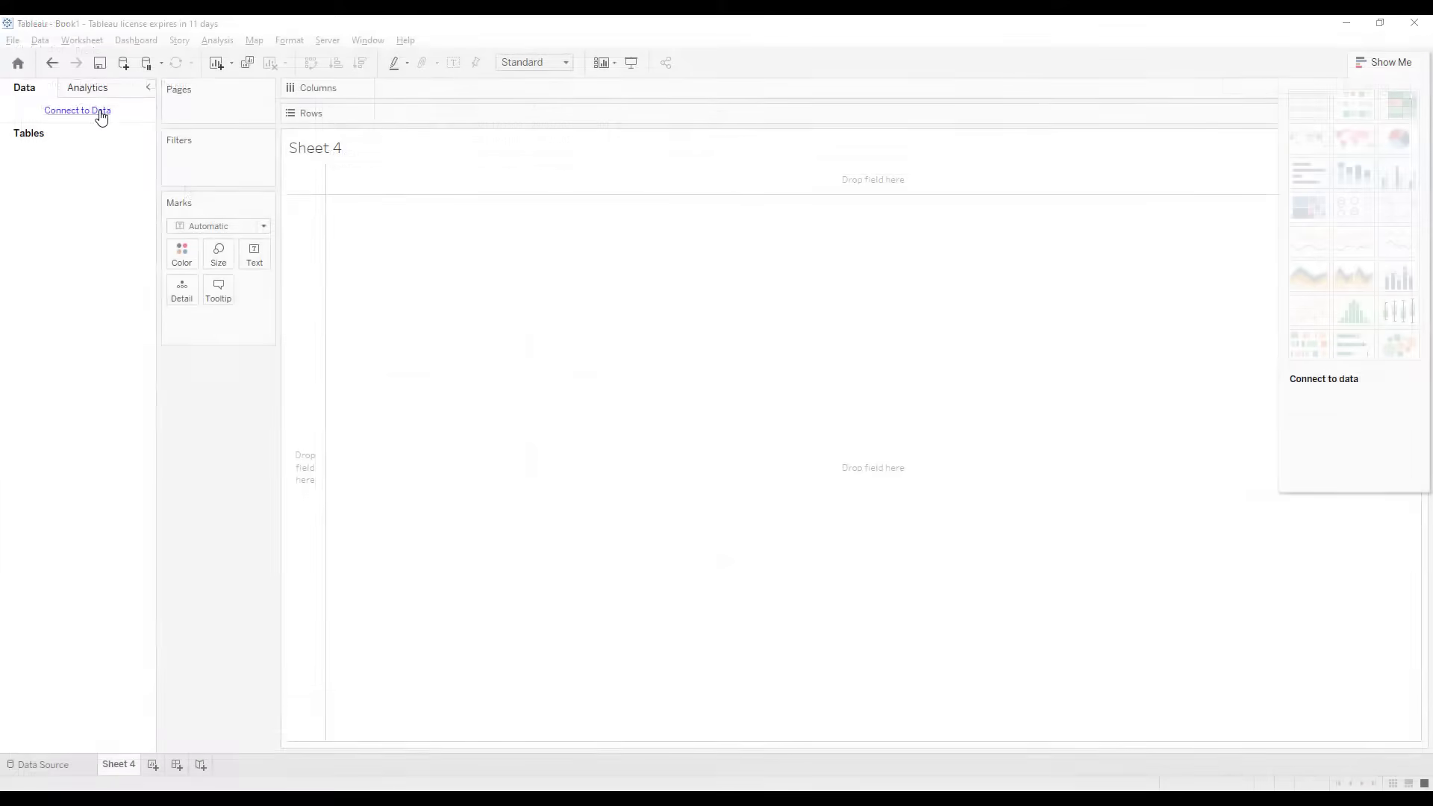
Step: Connect Tableau to the OData source at localhost:5550/api/OData with the account username and password
left_click(97, 112)
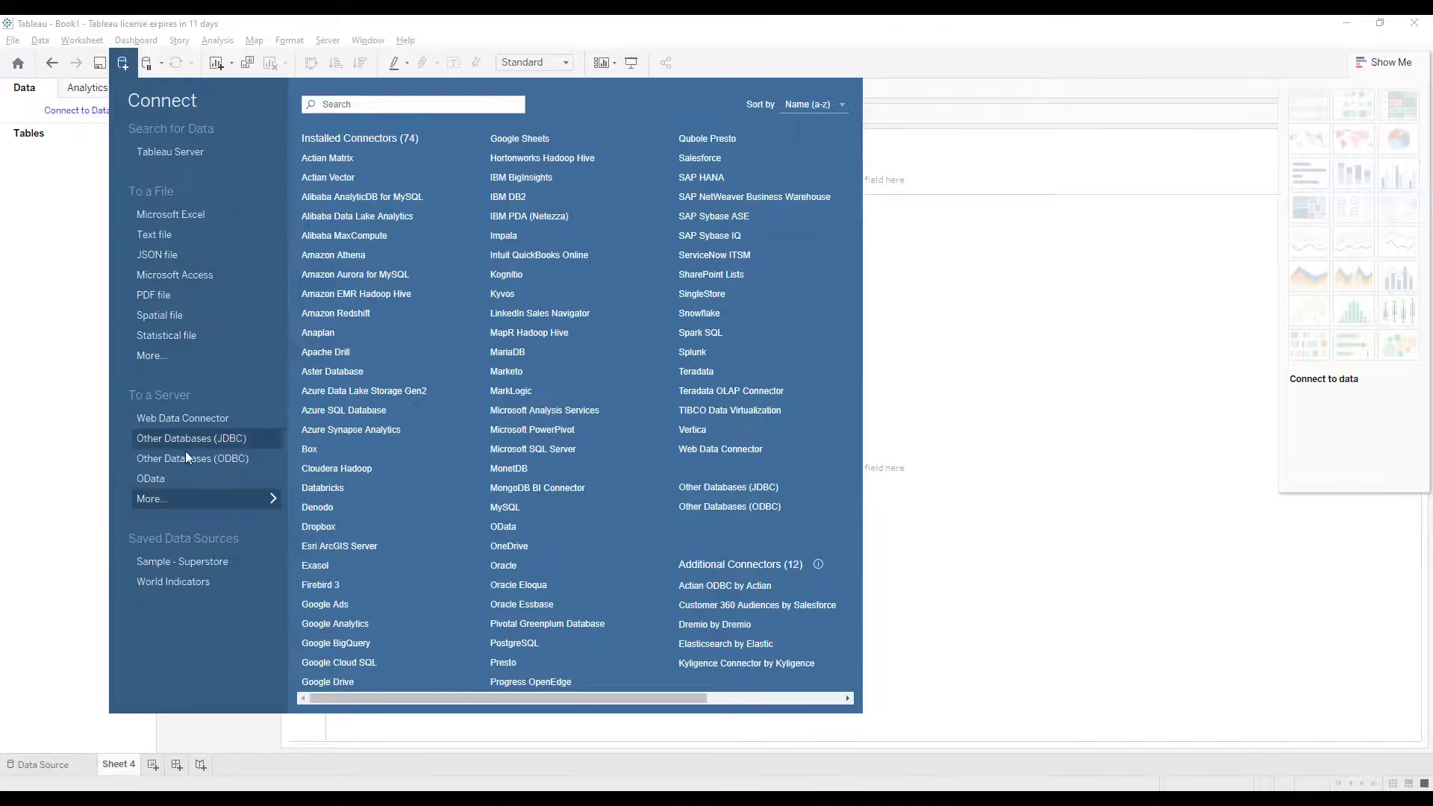
left_click(151, 479)
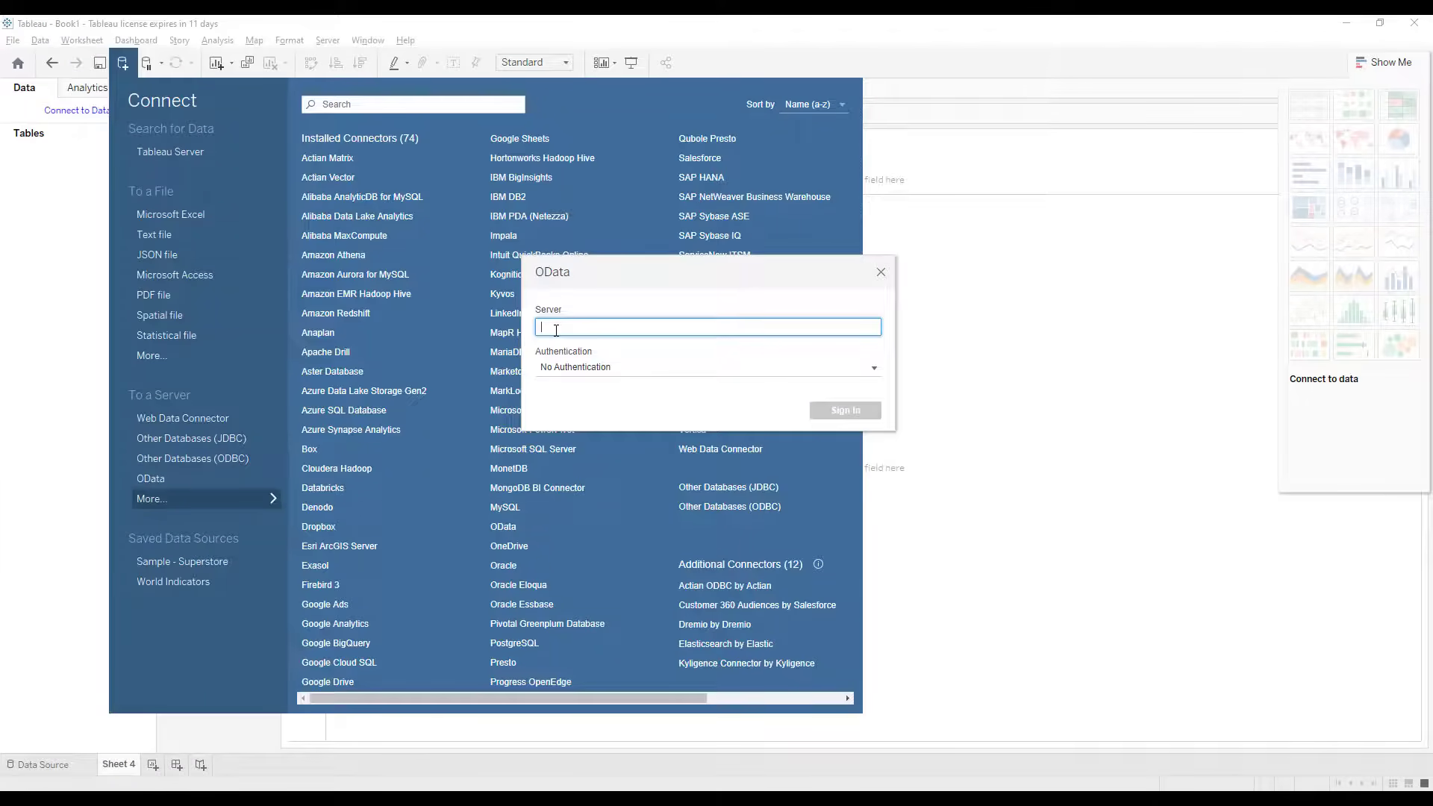
key("ctrl+v")
left_click(624, 367)
left_click(619, 392)
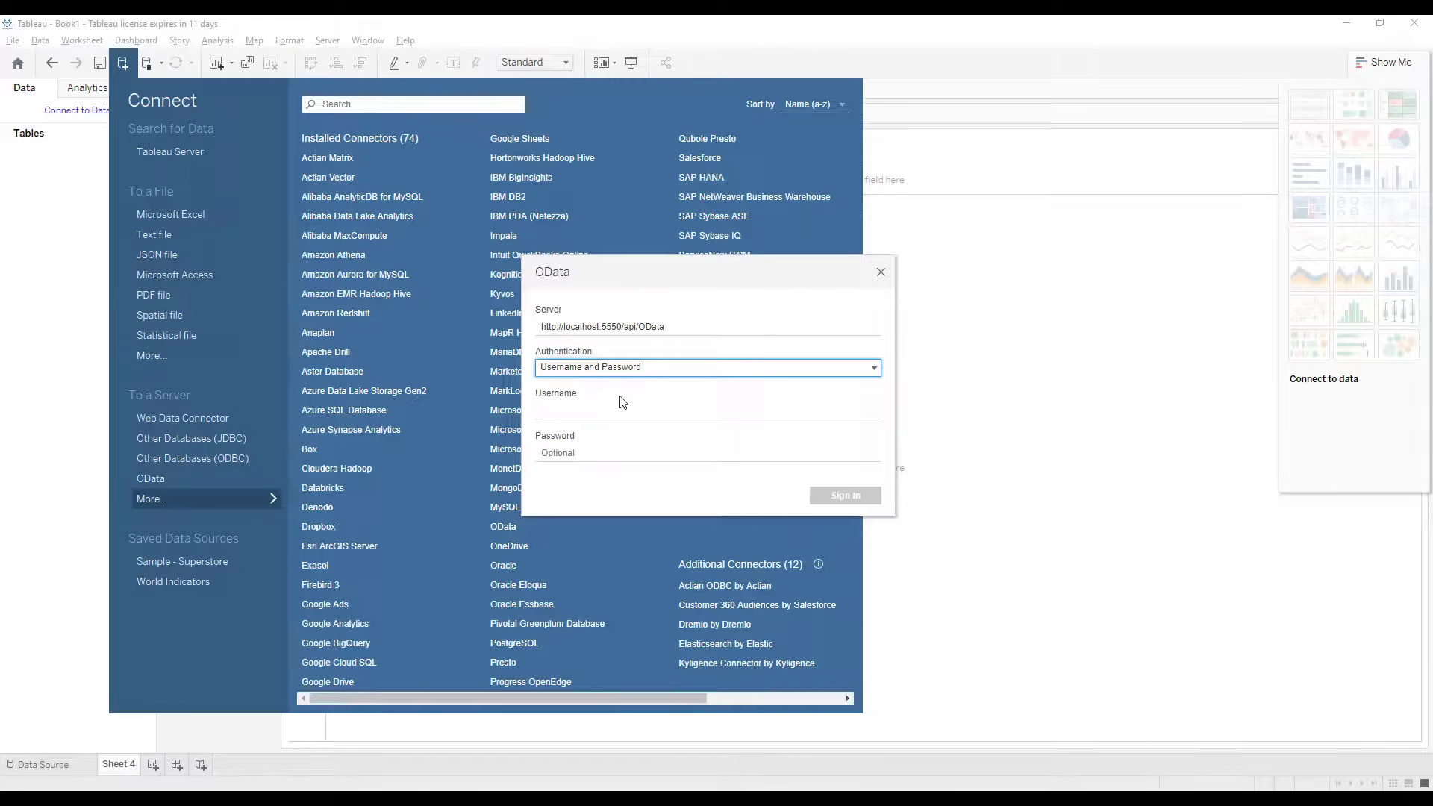
left_click(621, 408)
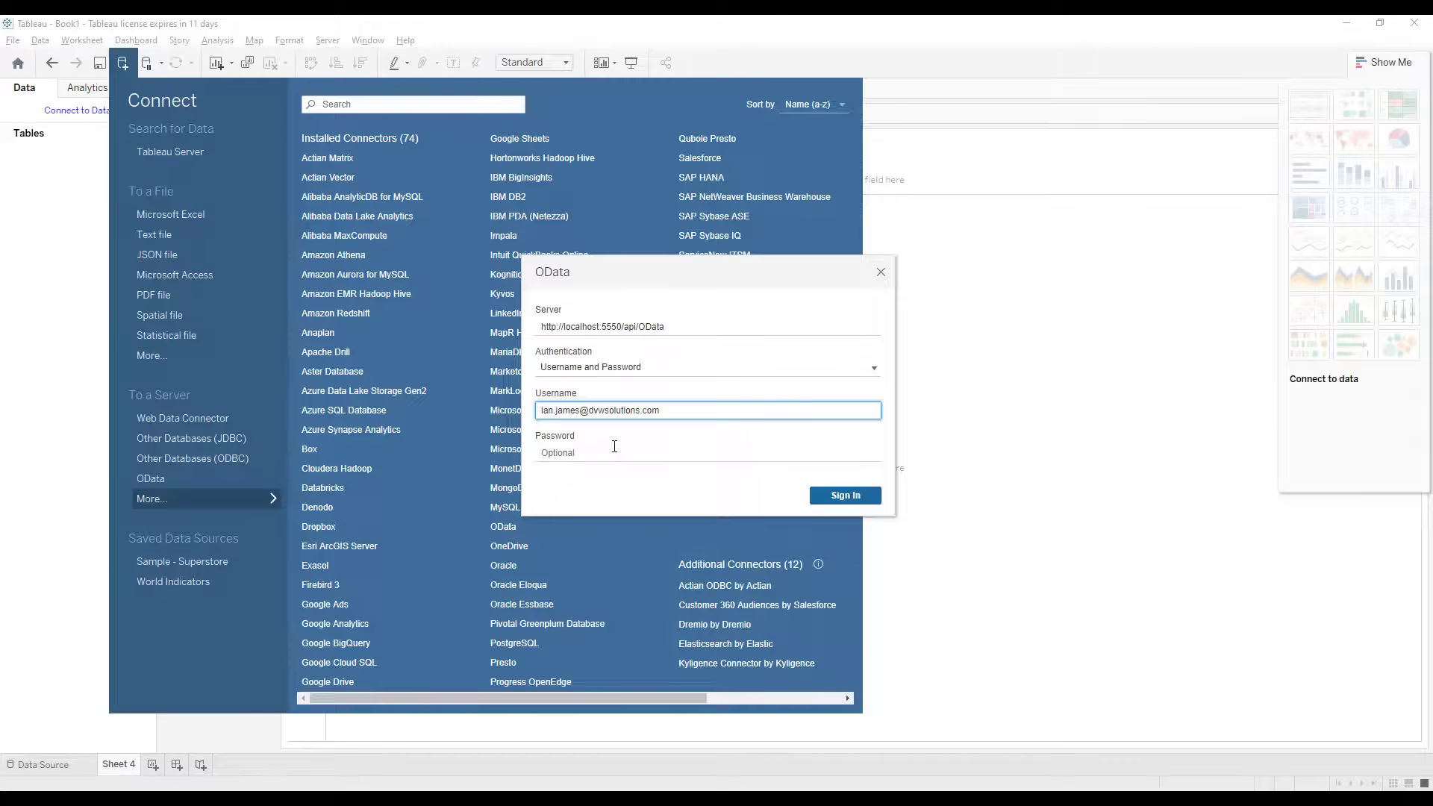
left_click(614, 453)
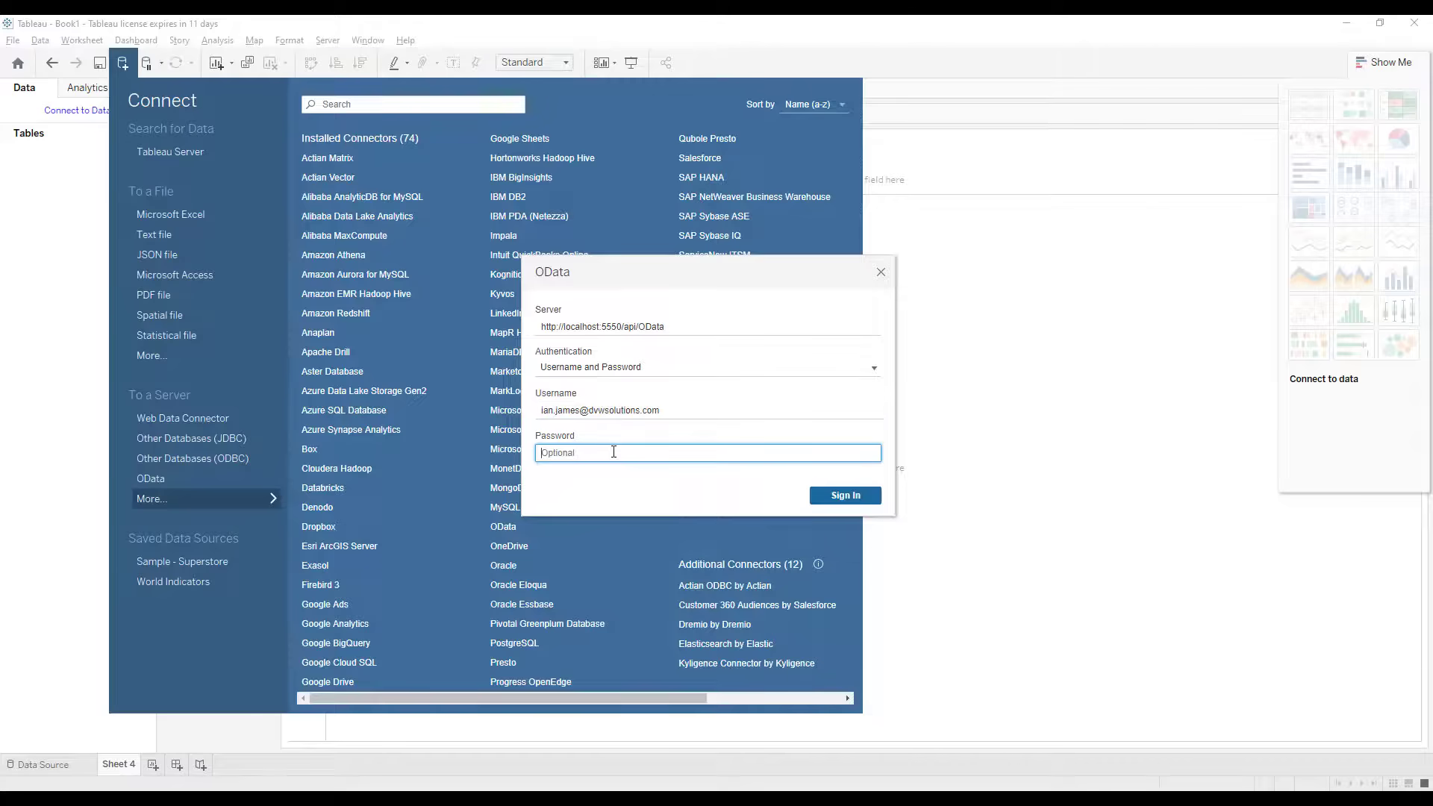
type("********")
left_click(846, 497)
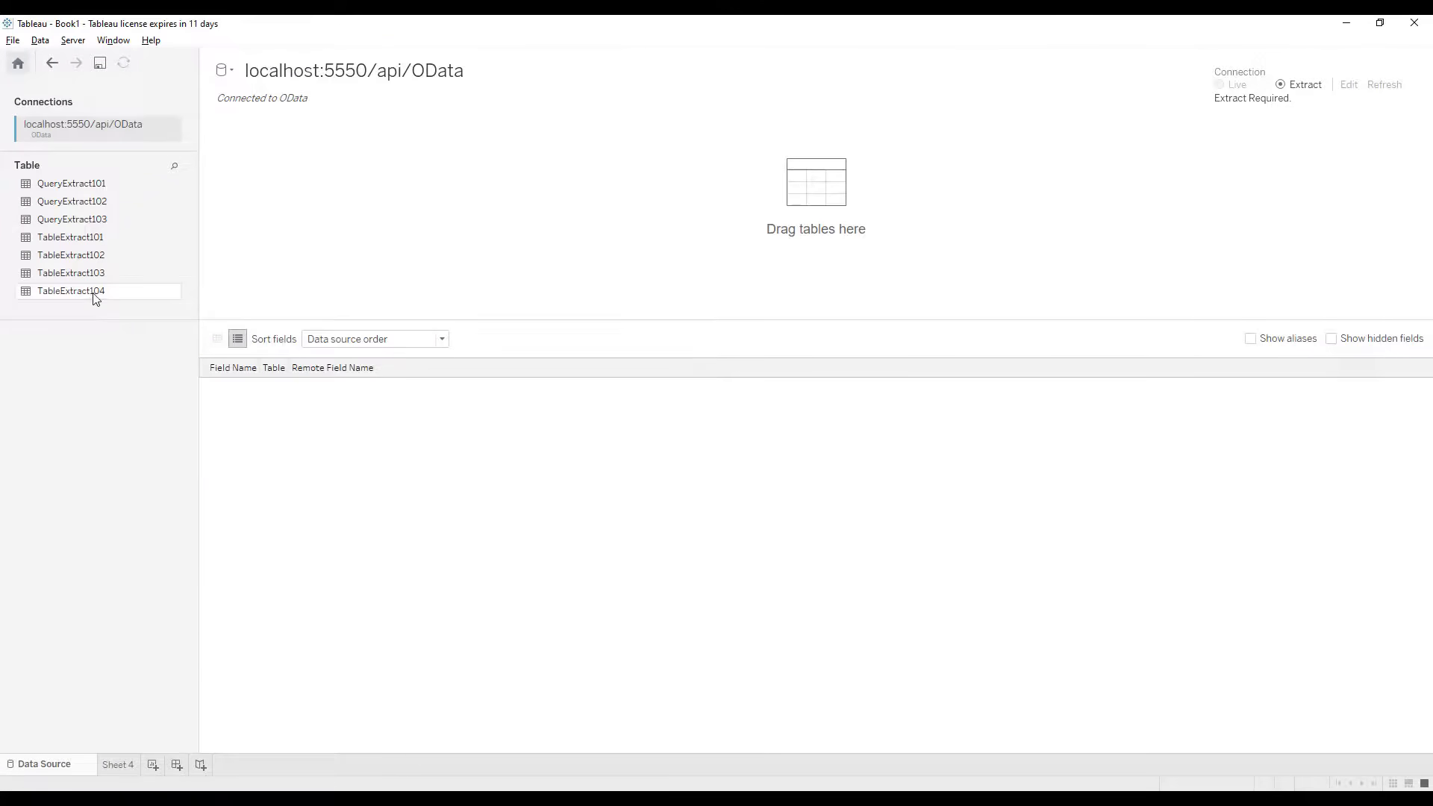
Step: Add TableExtract104 as the data source and create its extract on Sheet 4
left_click_drag(96, 293, 308, 251)
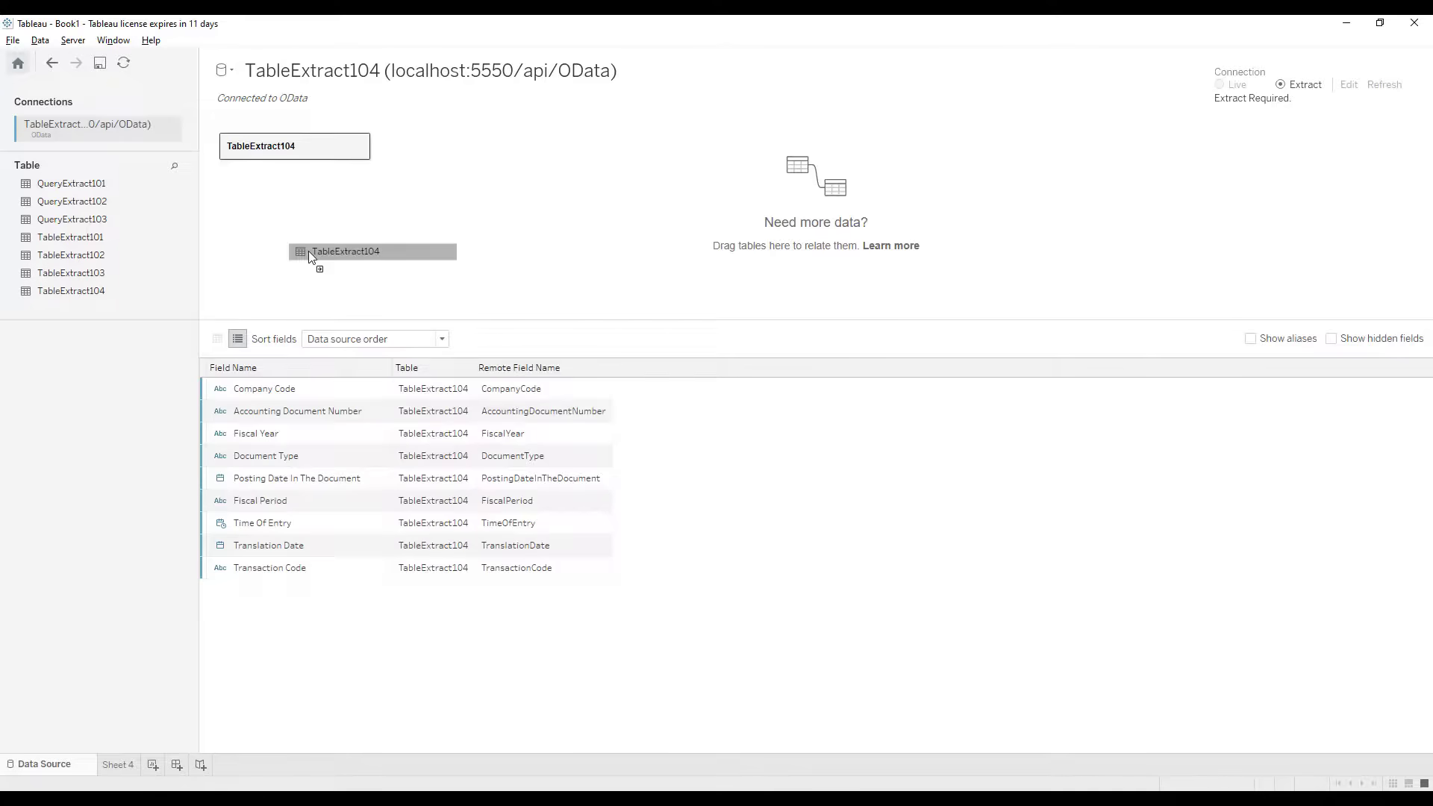
left_click(127, 765)
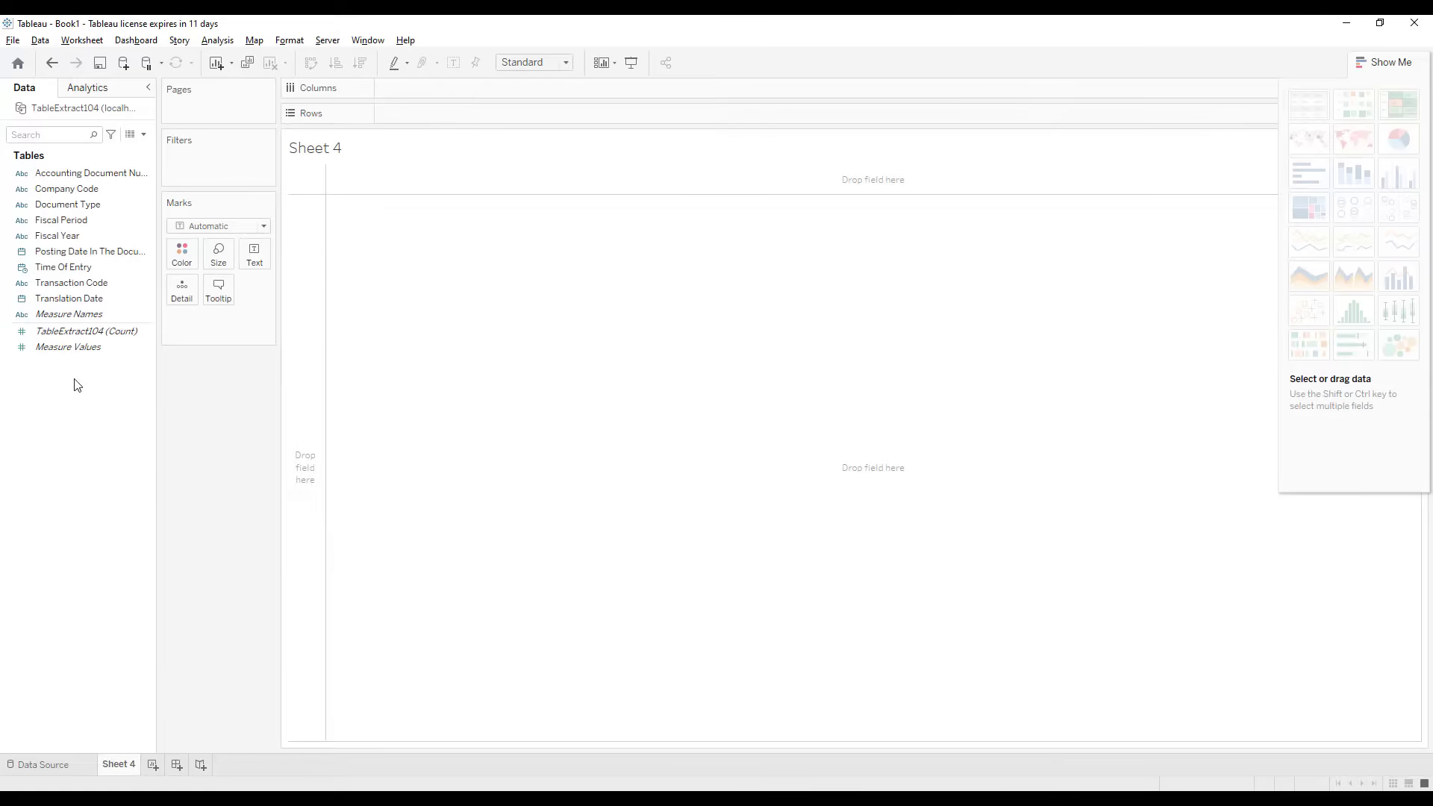
Step: Chart TableExtract104 record counts by Fiscal Period and Document Type as stacked bars
left_click_drag(63, 220, 376, 184)
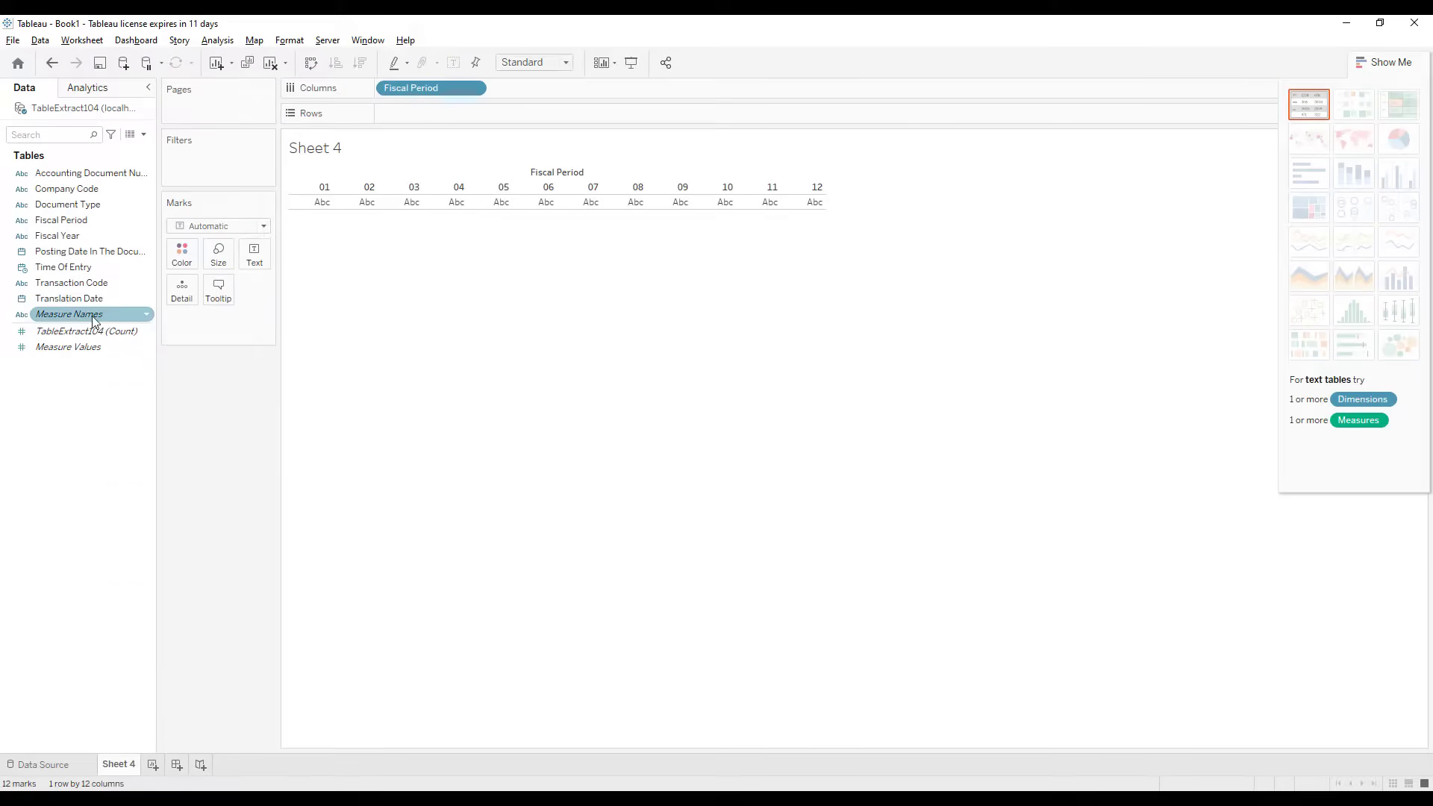
left_click_drag(76, 203, 423, 109)
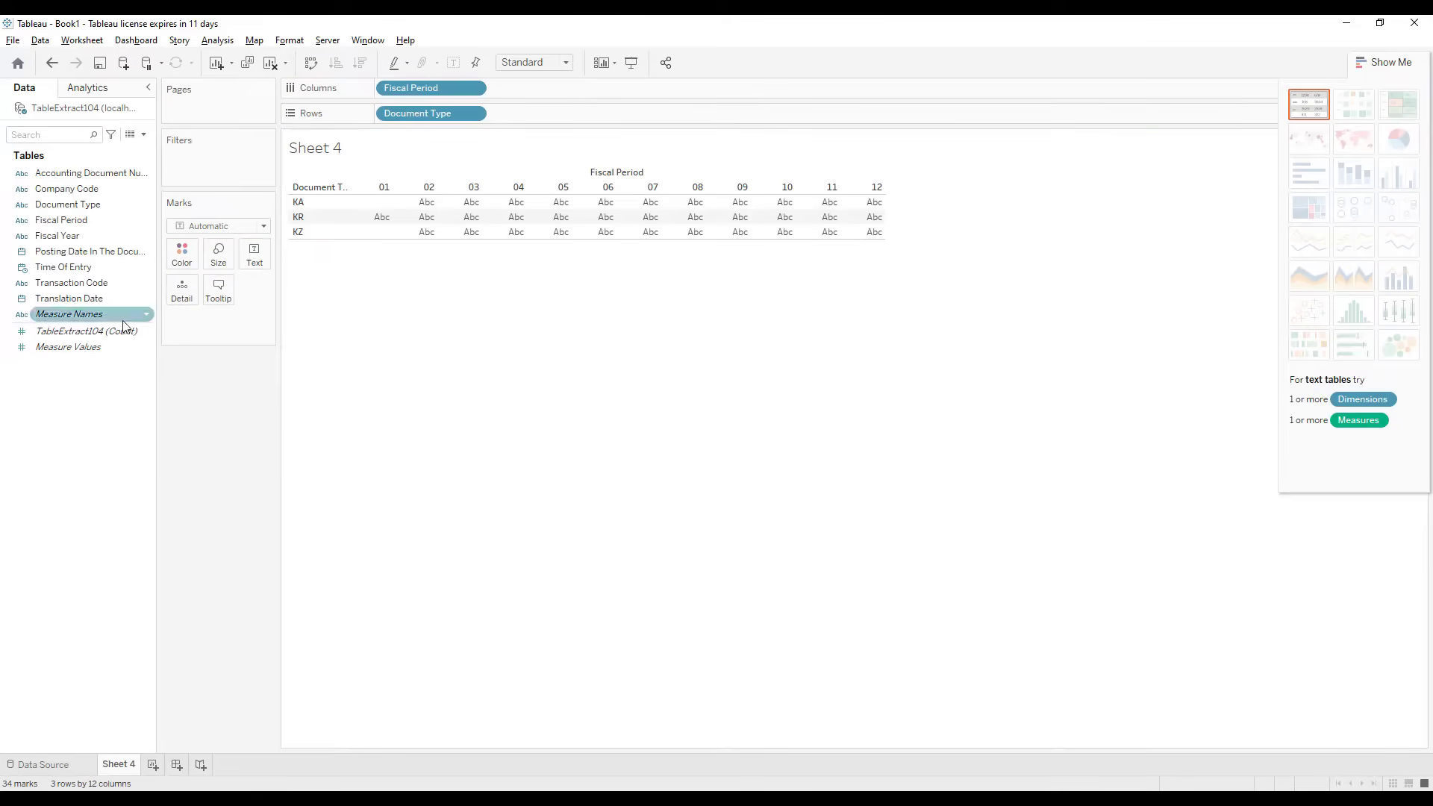
left_click_drag(86, 331, 504, 221)
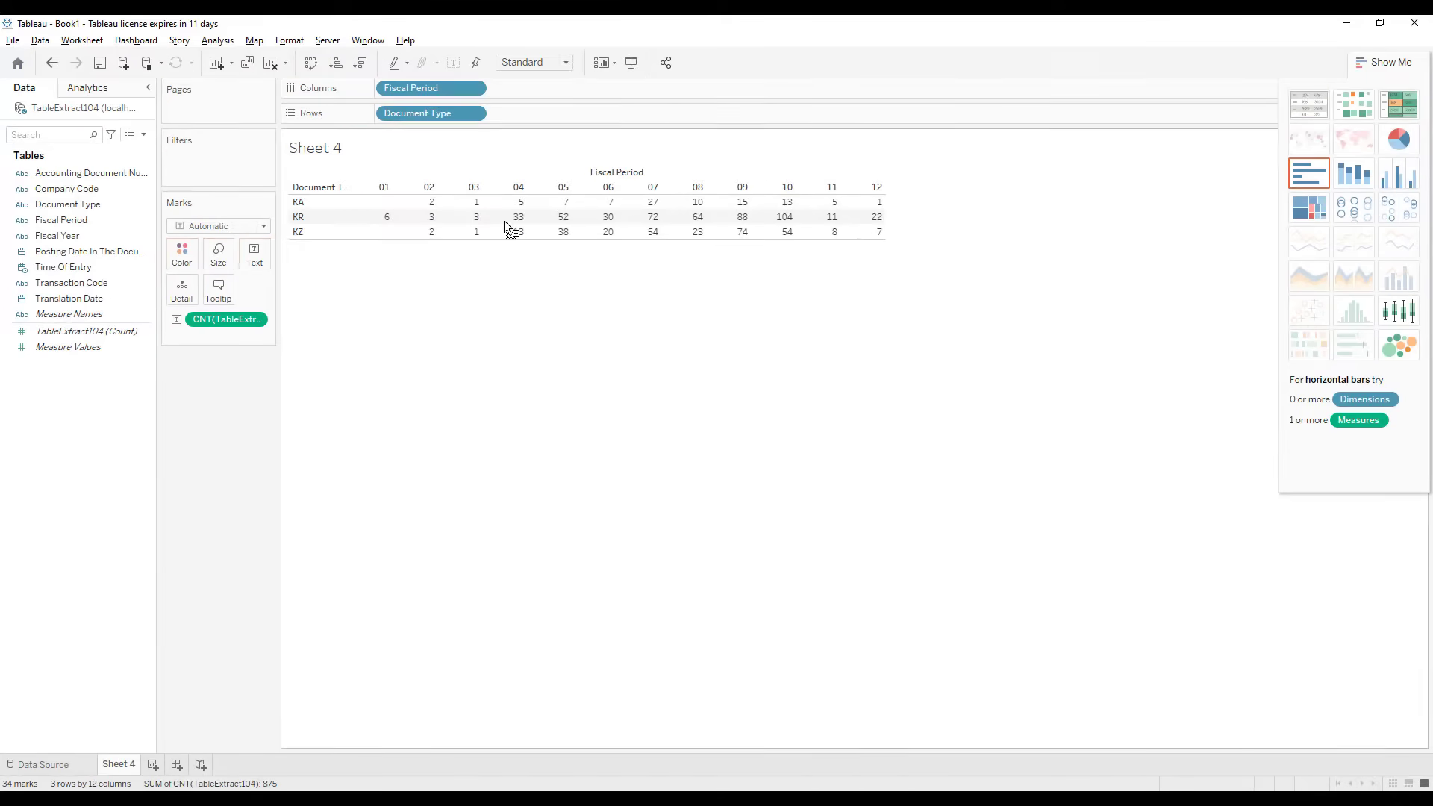
left_click(1352, 176)
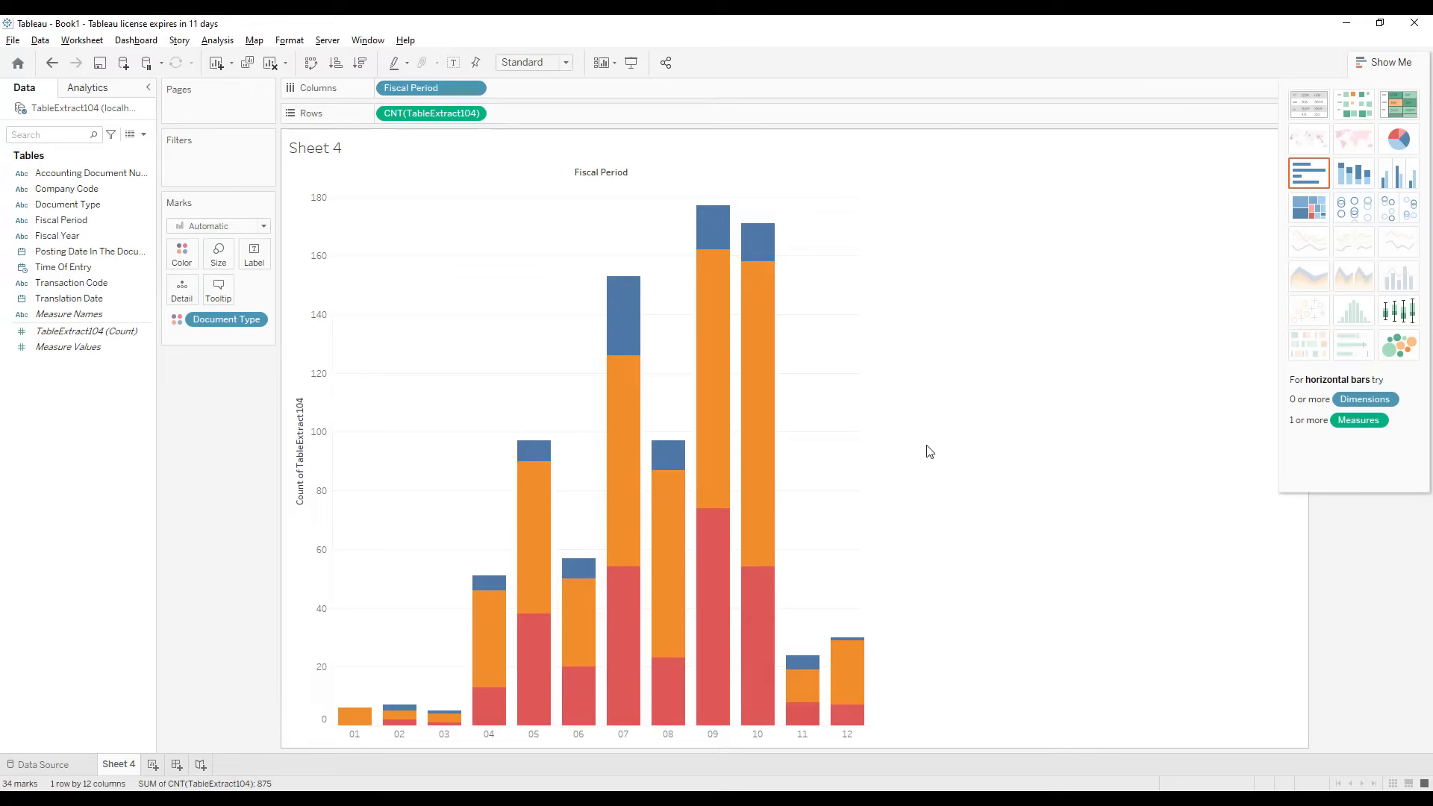
Step: Open the 875 underlying TableExtract104 rows full-screen and scroll through them
left_click(129, 139)
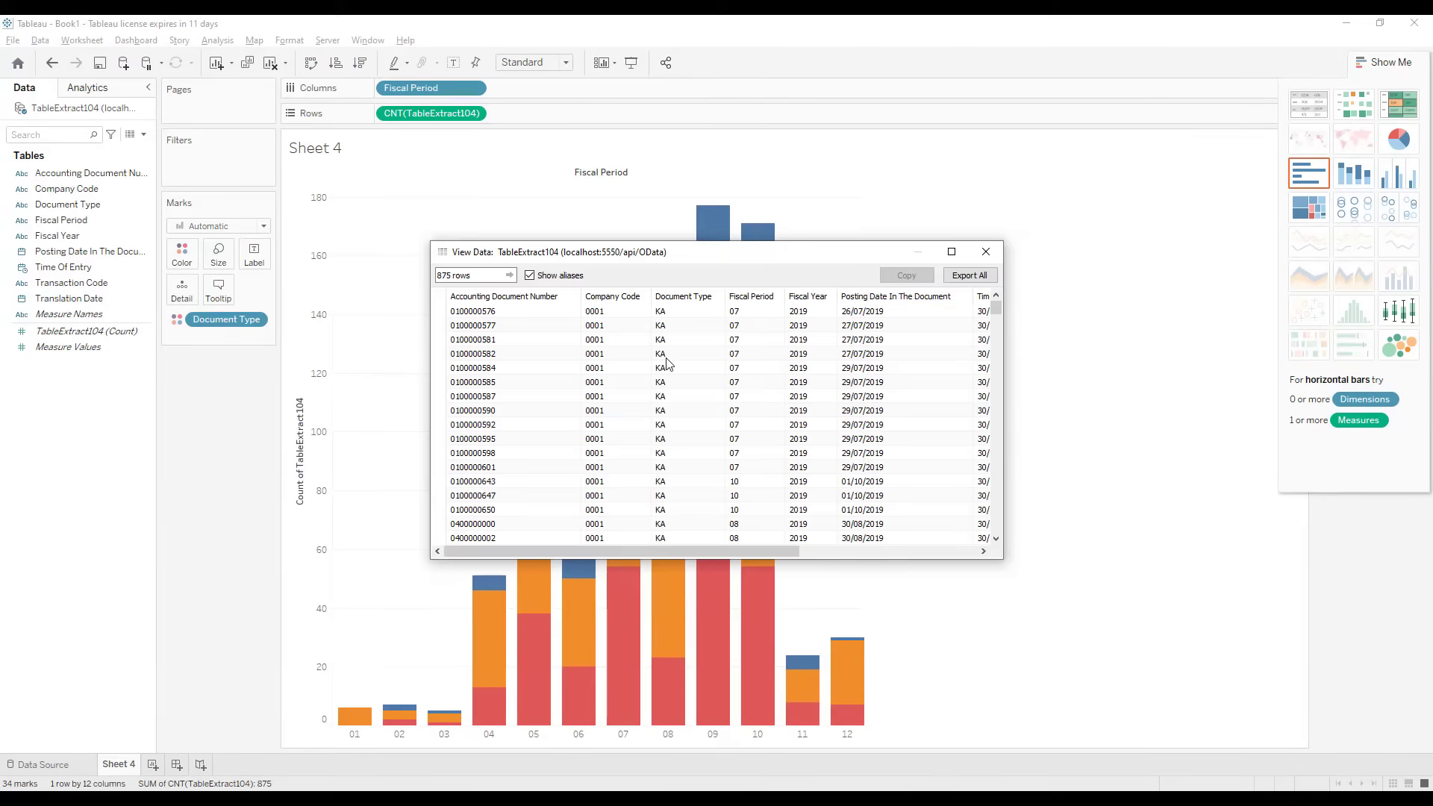
left_click(961, 256)
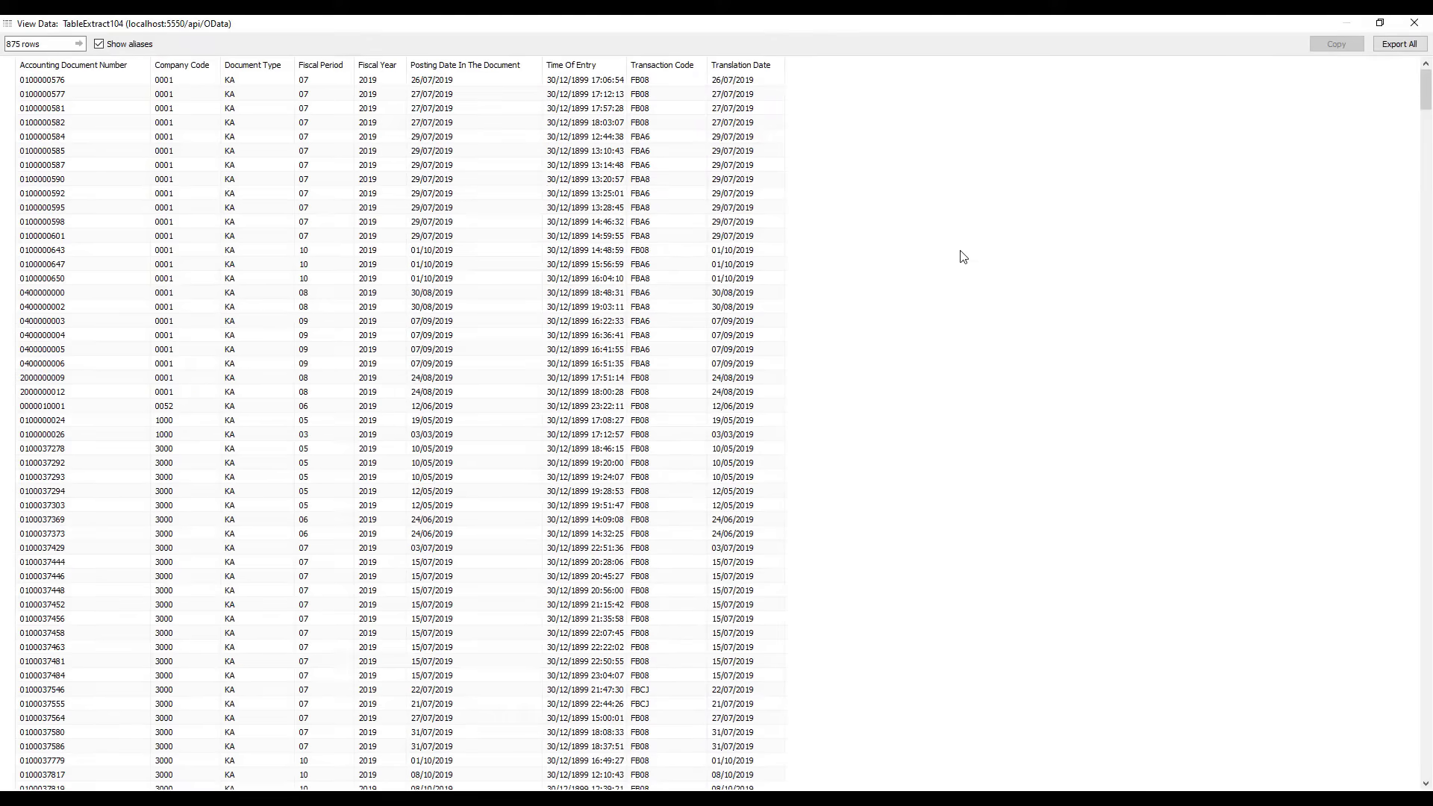
scroll(961, 256, "down", 8)
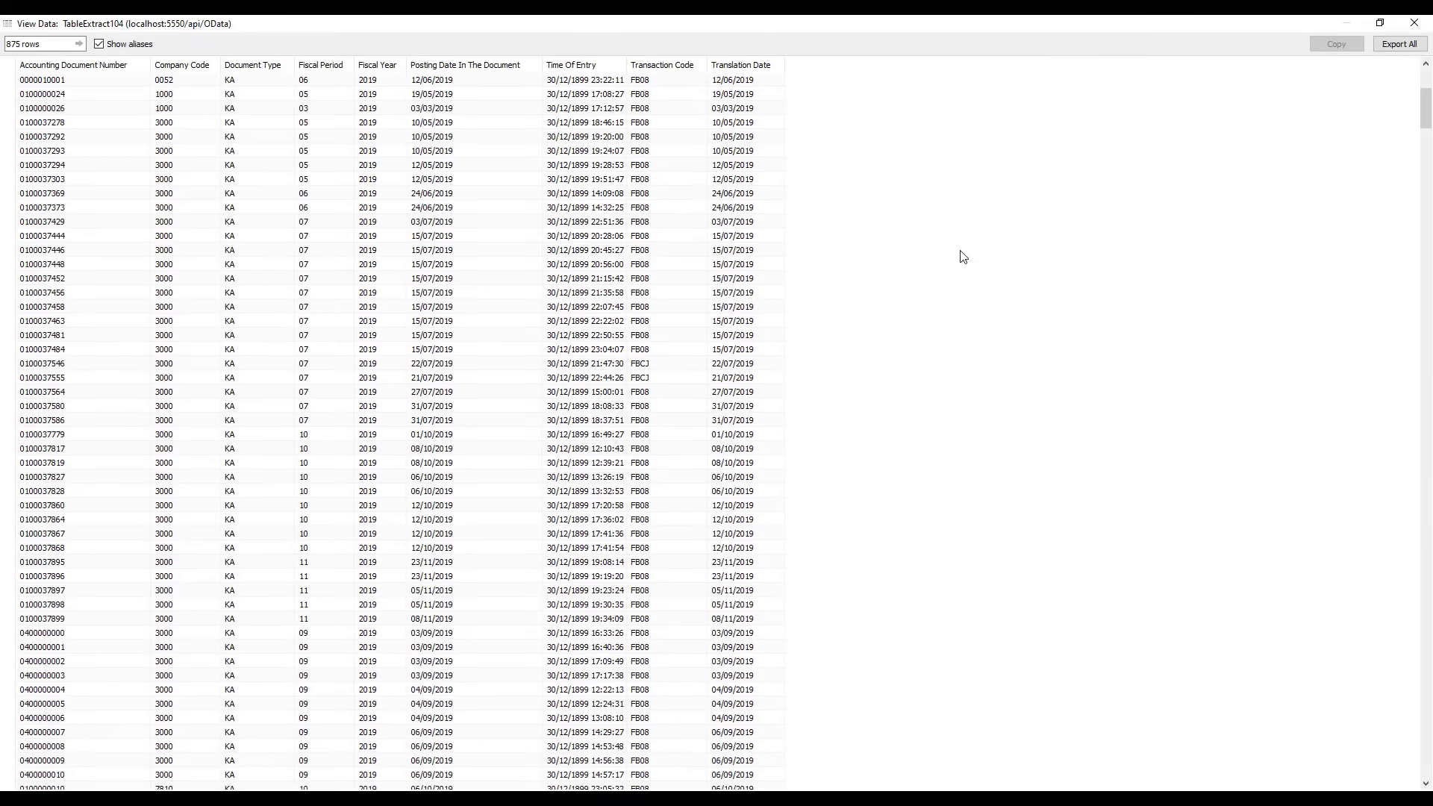
scroll(962, 257, "up", 6)
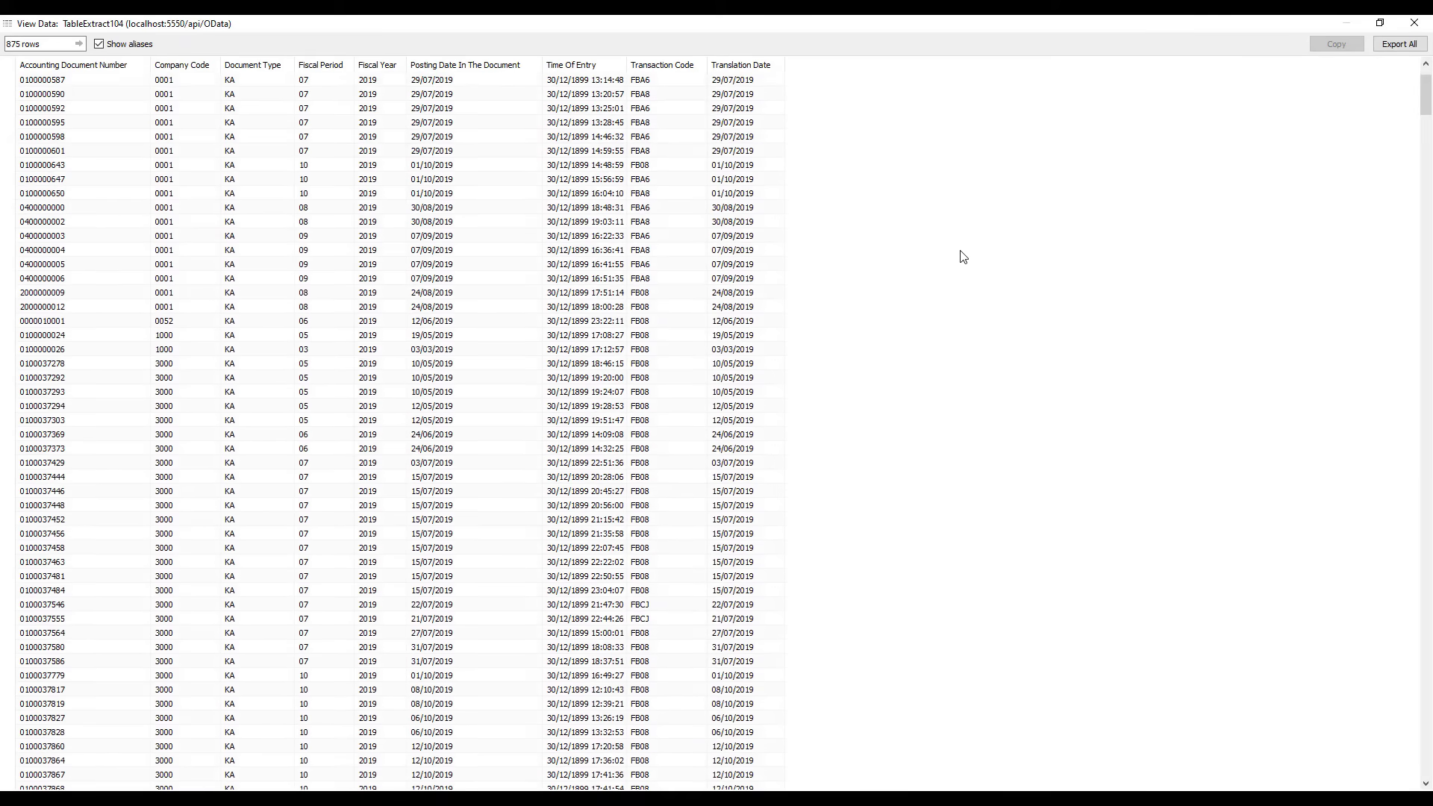